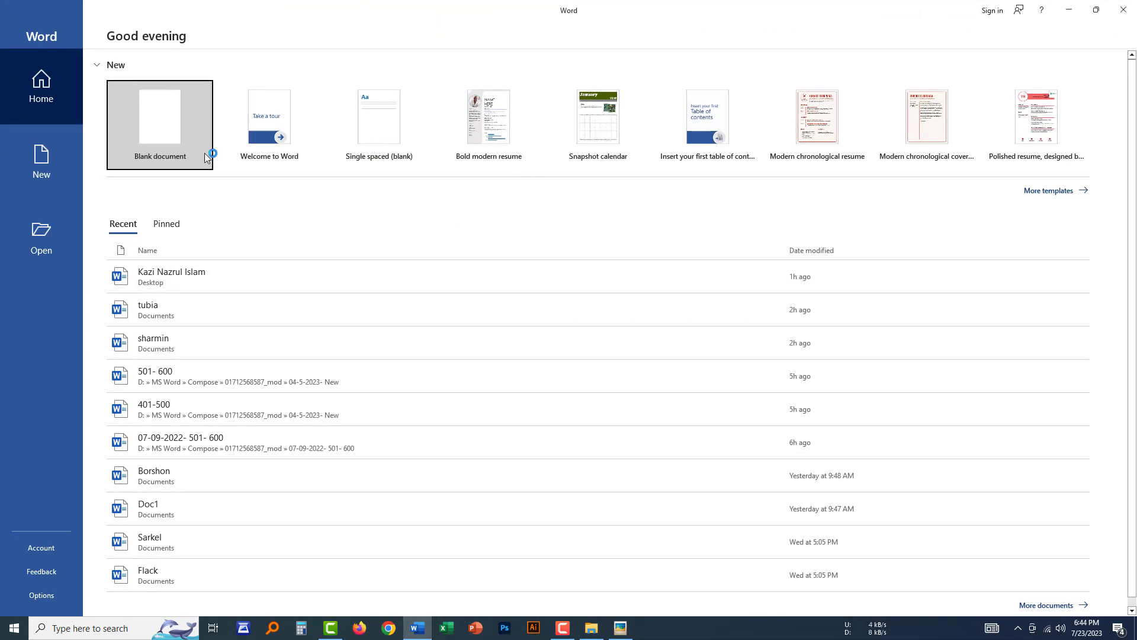
Create a blank document and close the Navigation pane.
click(160, 119)
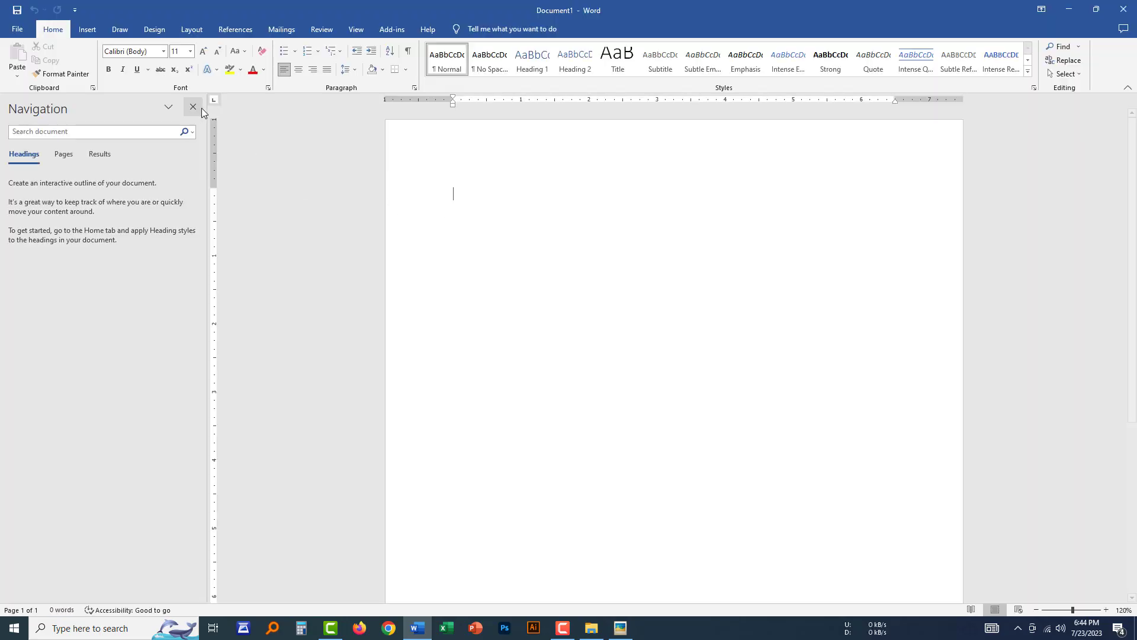
click(194, 107)
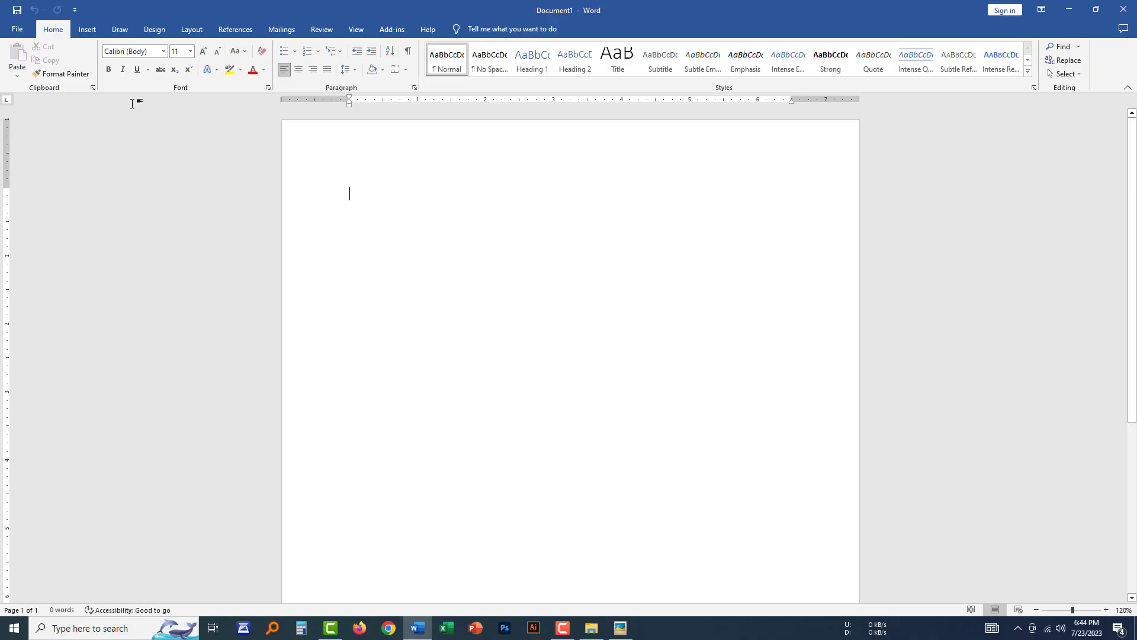
Draw a rectangle about 5.24" wide and 2.31" high near the top of the page.
click(87, 30)
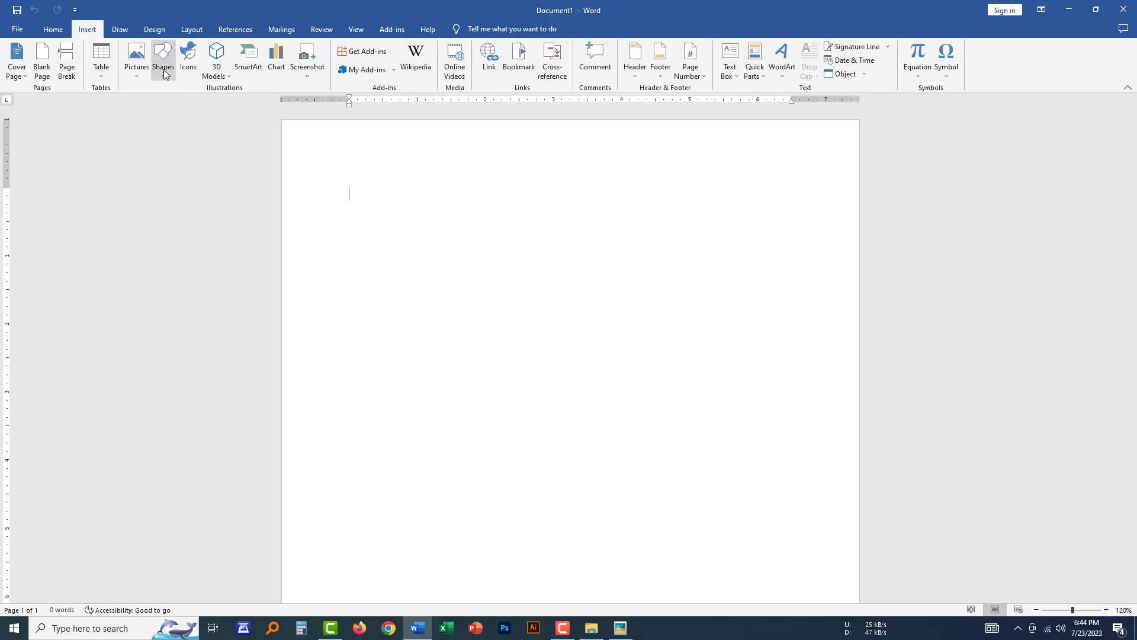
click(166, 70)
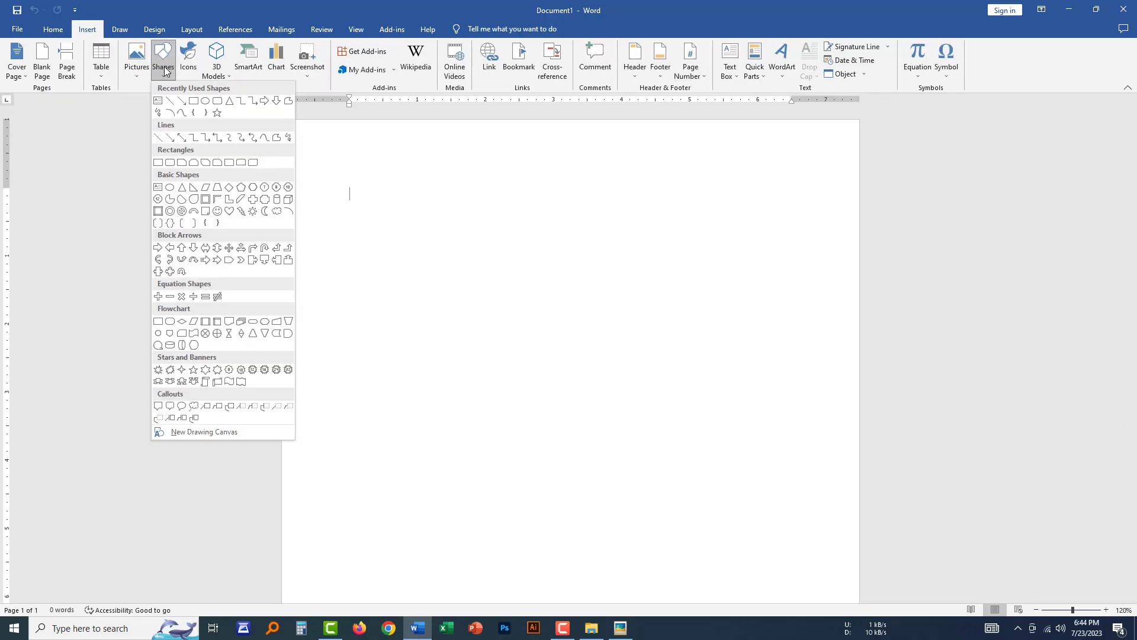
click(195, 102)
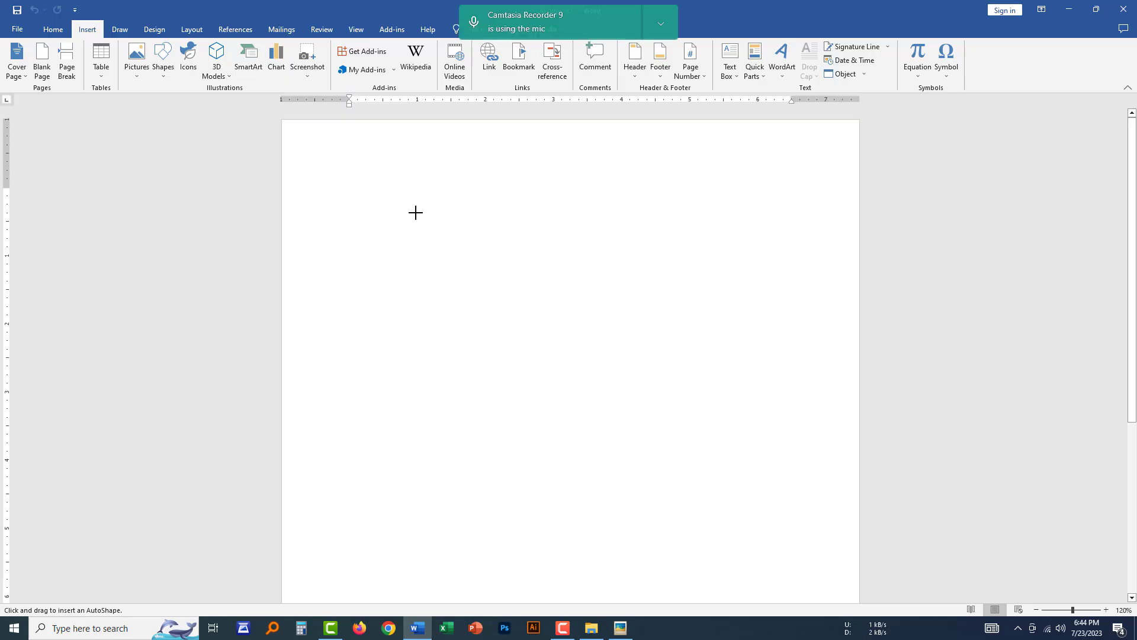
click(661, 24)
click(708, 18)
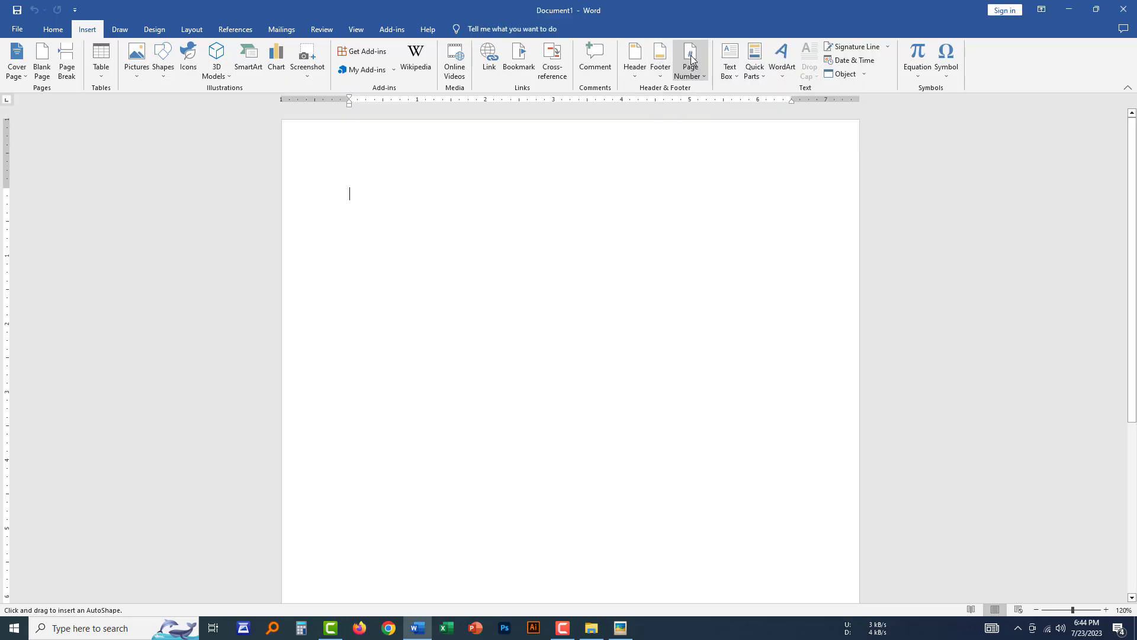
drag(385, 200, 742, 358)
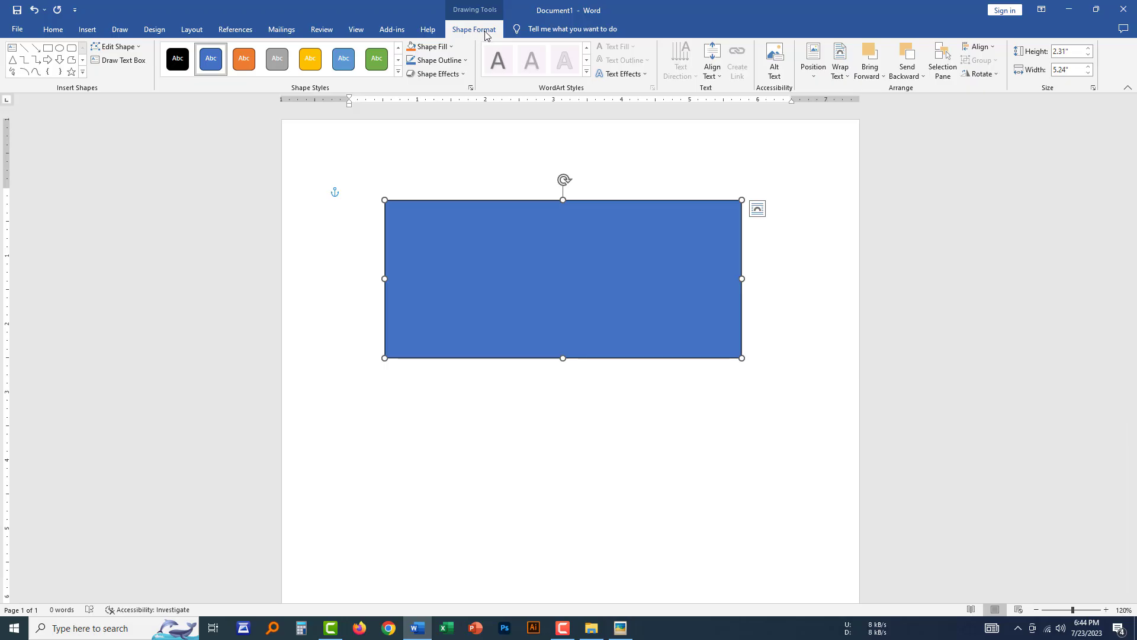
Fill the rectangle with the dark green theme colour and deselect it.
click(433, 48)
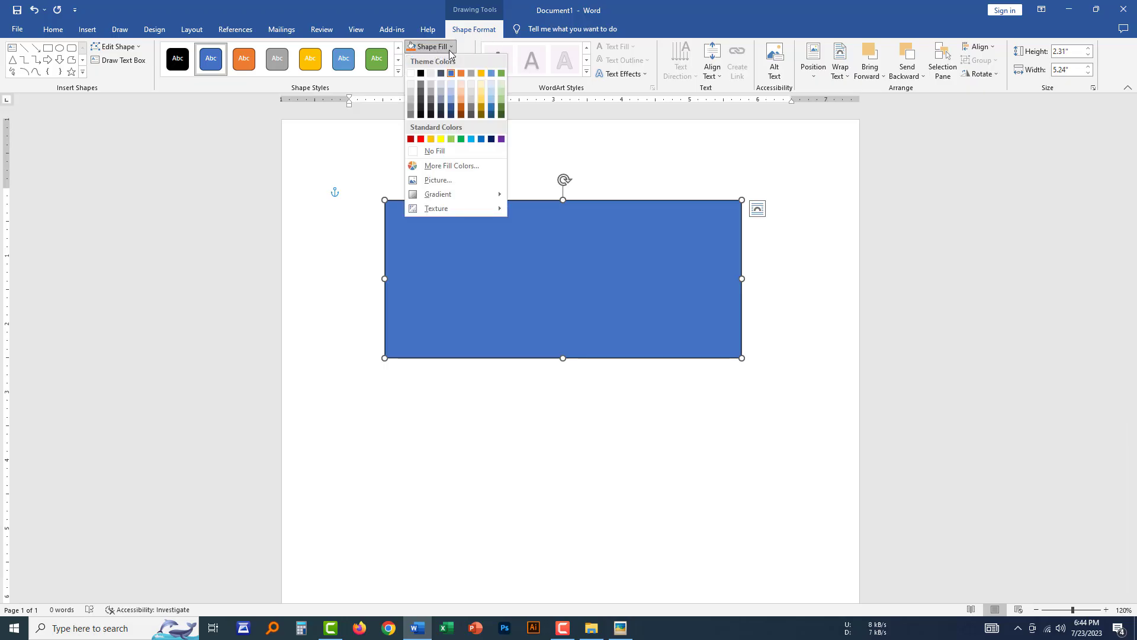
click(501, 108)
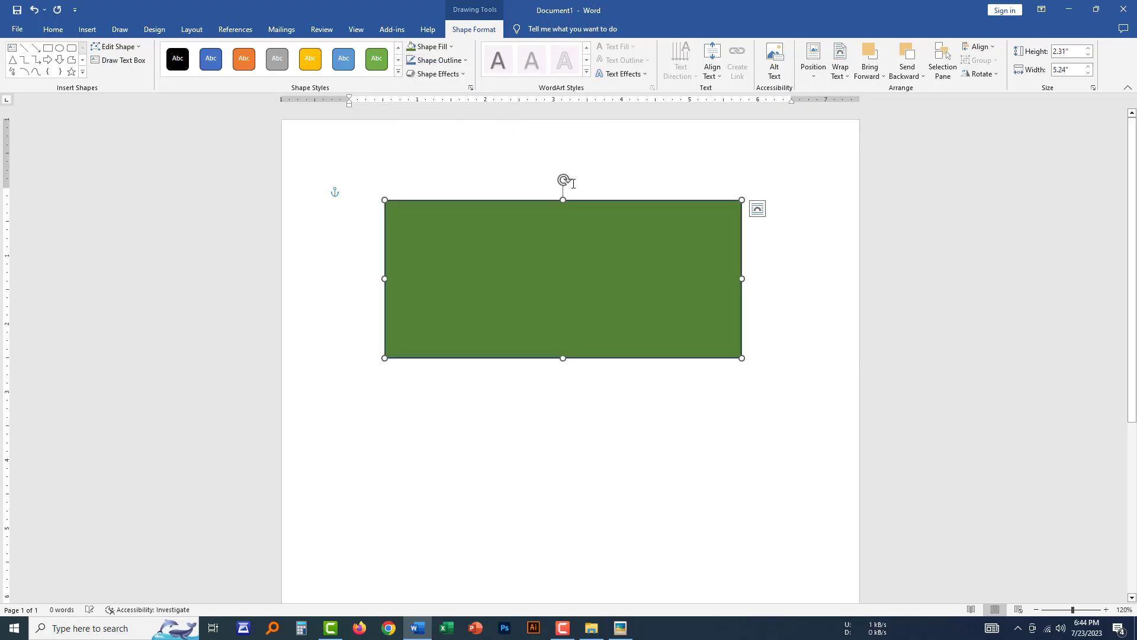
click(639, 383)
Remove the outline from the green rectangle.
scroll(607, 385, up, 9)
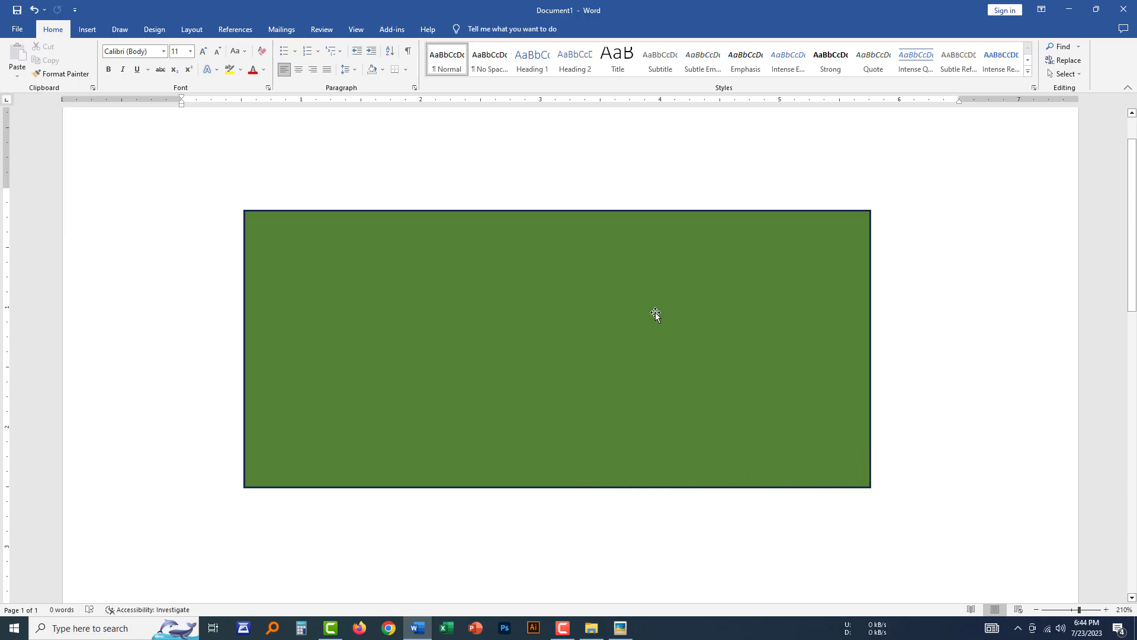
click(639, 276)
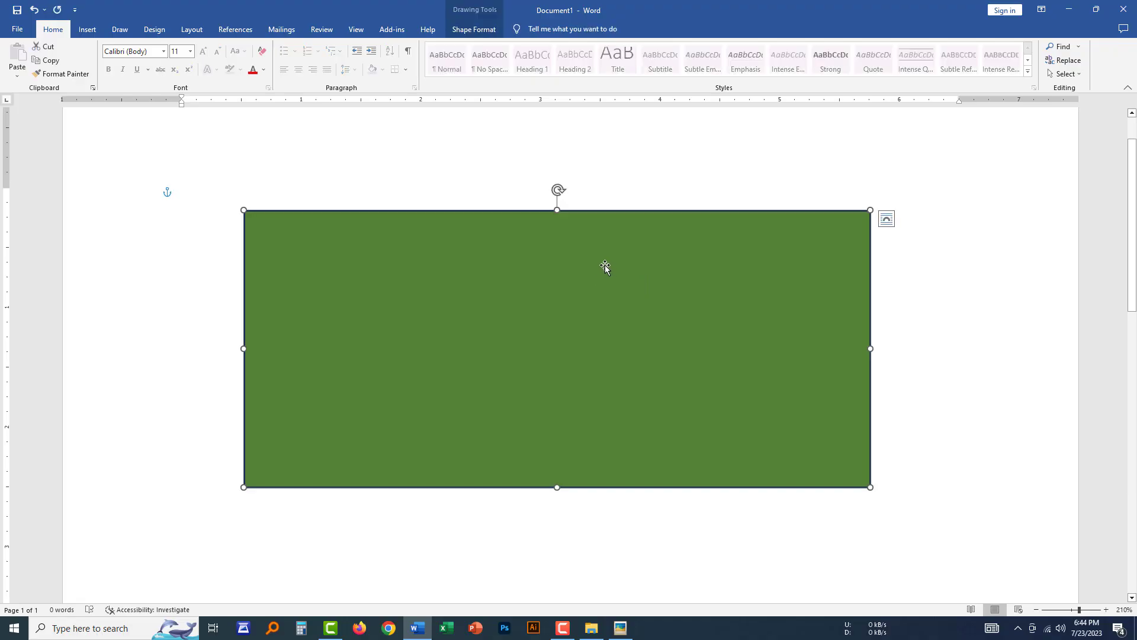
click(468, 31)
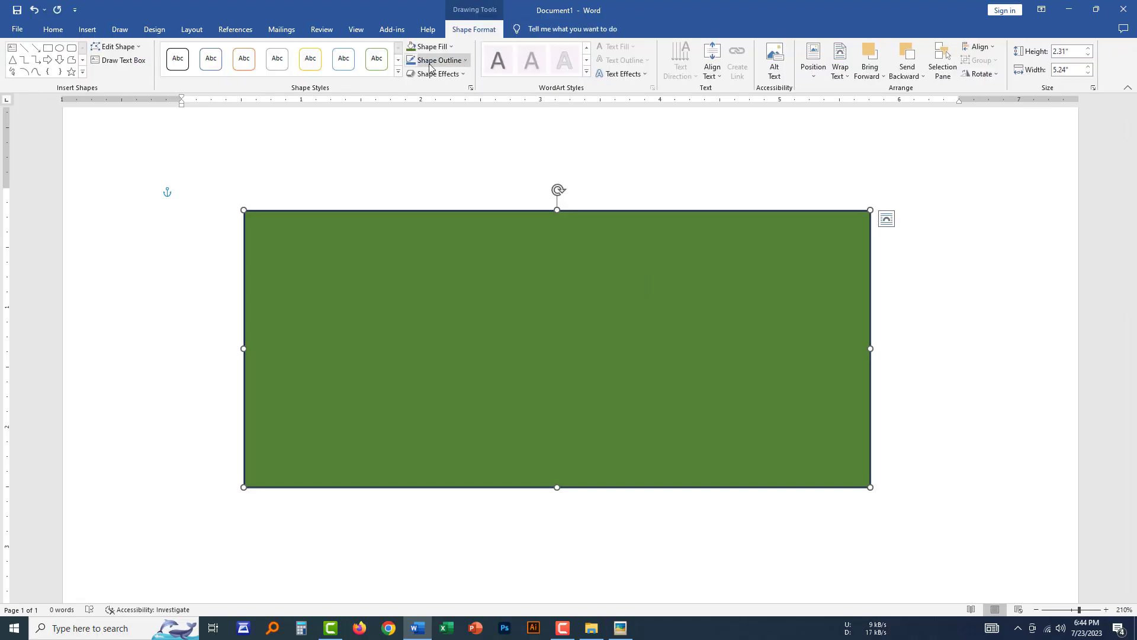
click(447, 61)
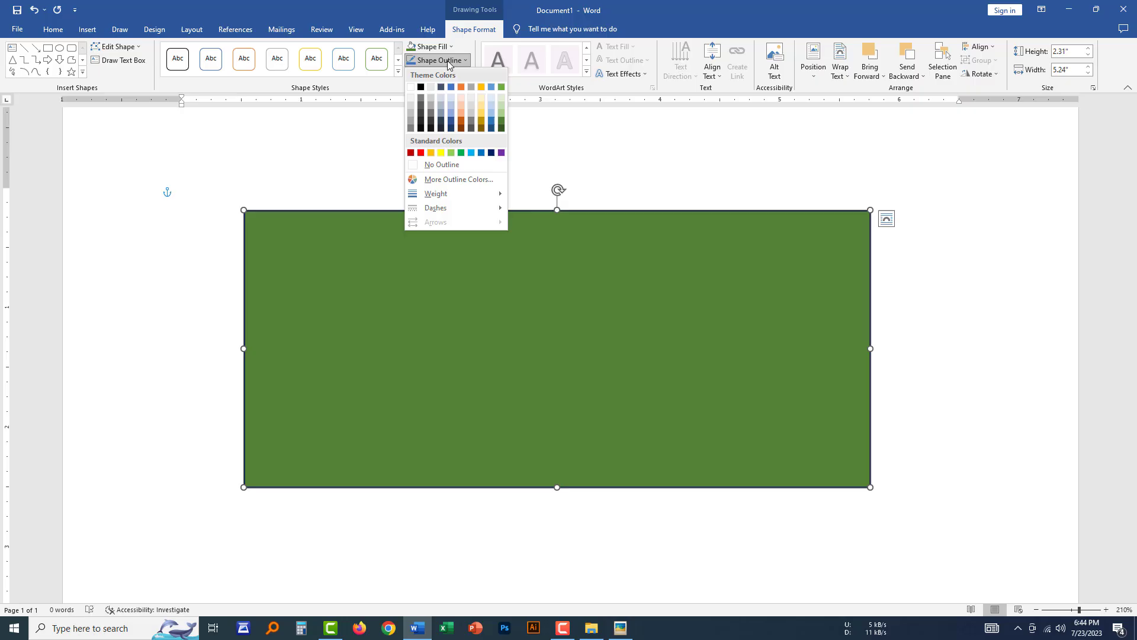
click(443, 165)
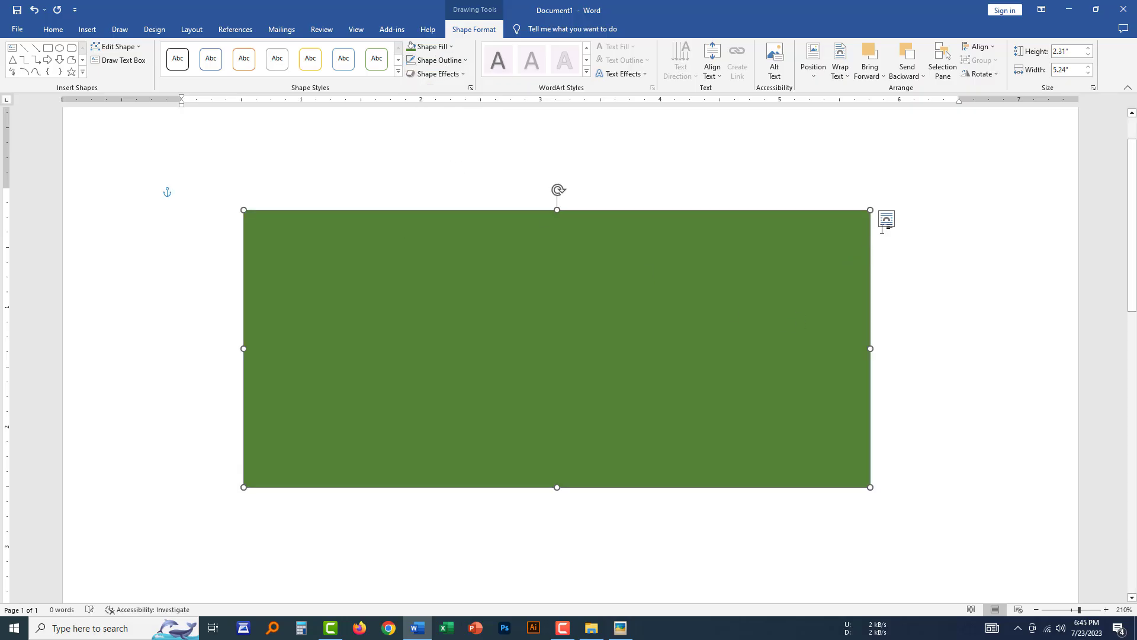
click(916, 247)
Draw a circle about 1.55" in diameter and place it at the centre of the green rectangle.
scroll(865, 312, down, 8)
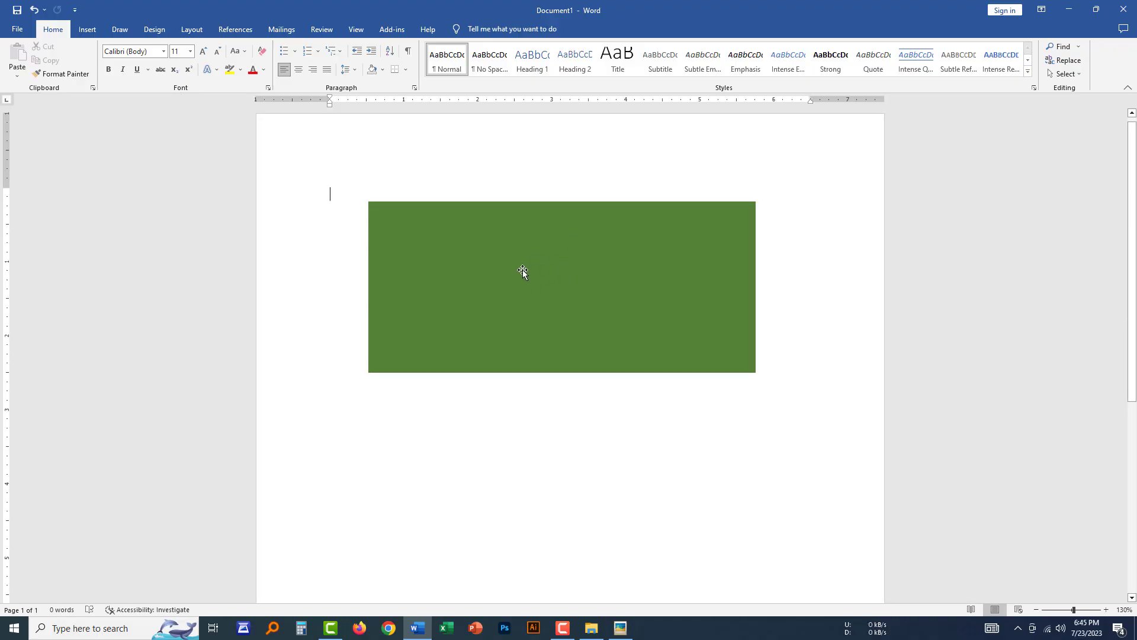
click(89, 30)
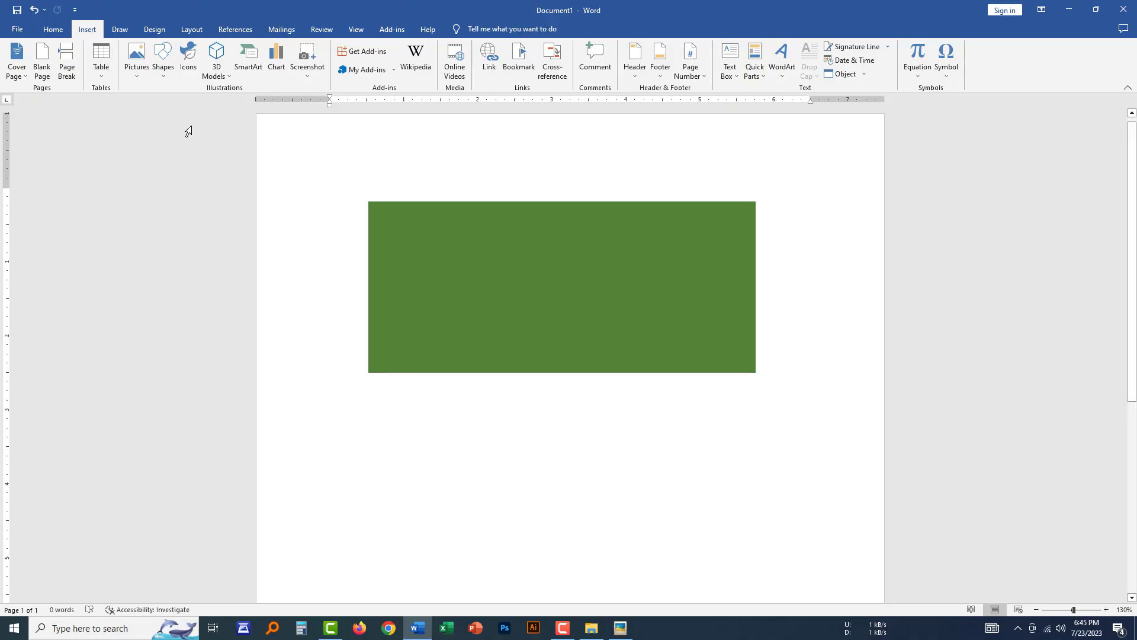
click(167, 64)
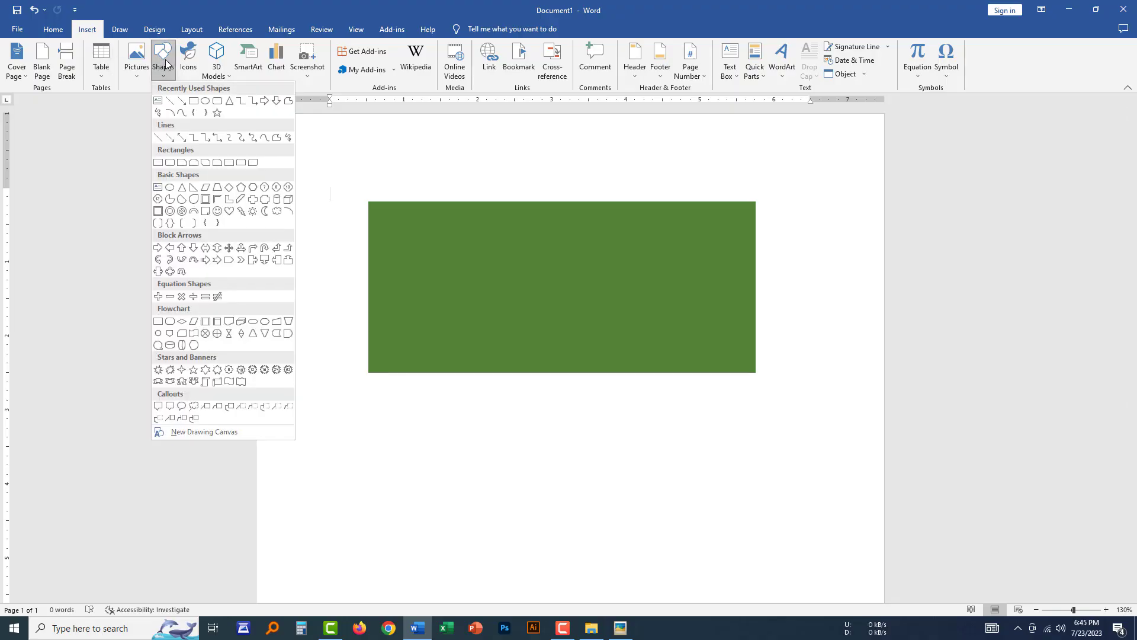
click(206, 101)
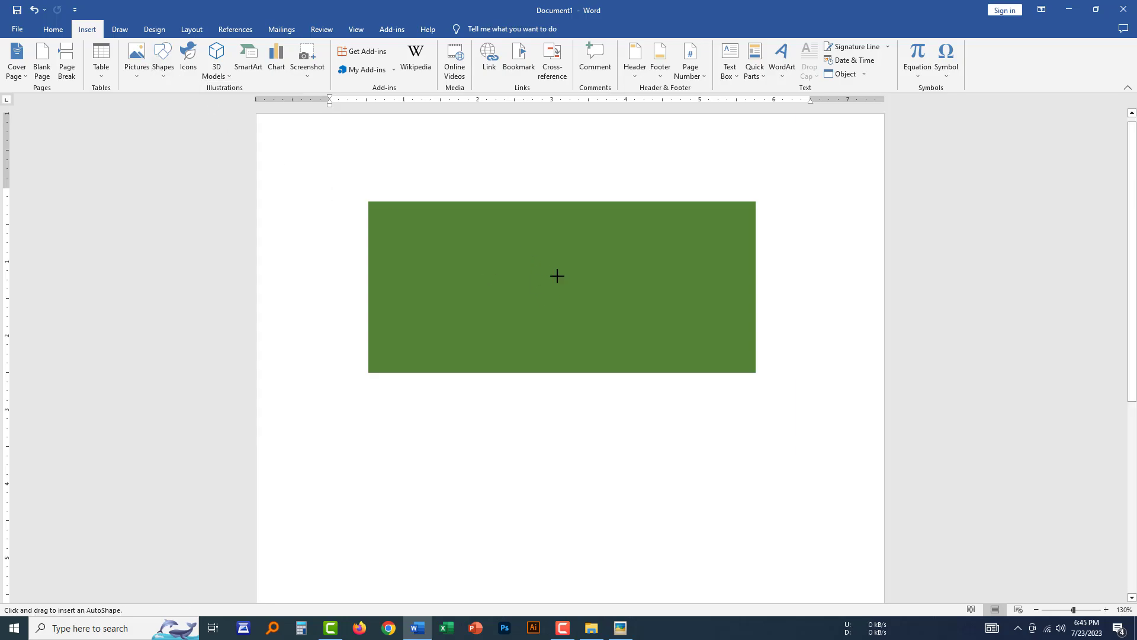
mouse_move(522, 254)
mouse_down()
mouse_move(666, 312)
mouse_move(694, 329)
mouse_move(665, 322)
mouse_move(667, 332)
mouse_move(705, 348)
mouse_move(691, 303)
mouse_move(702, 349)
mouse_move(589, 287)
mouse_move(666, 348)
mouse_move(634, 311)
mouse_up()
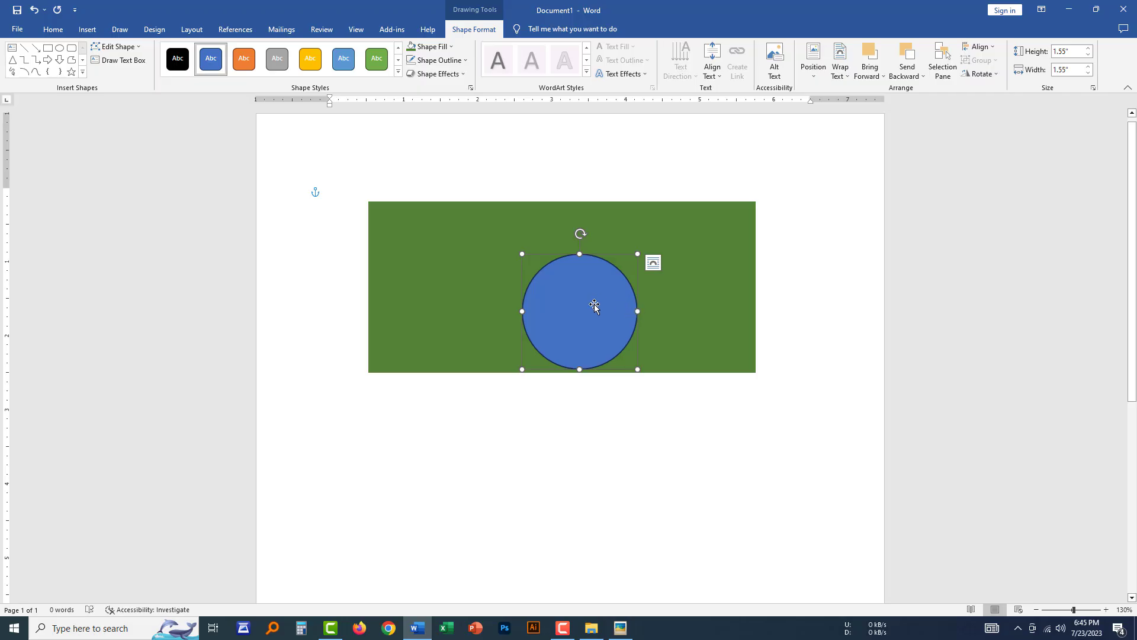
drag(592, 305, 586, 274)
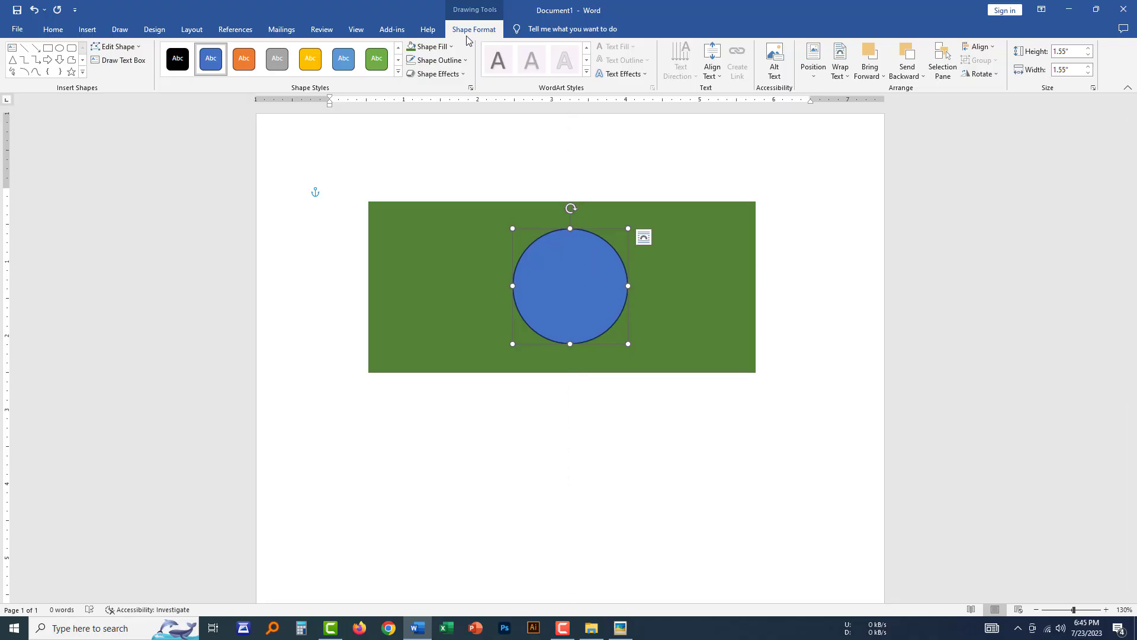
Fill the circle with standard red and remove its outline.
click(438, 47)
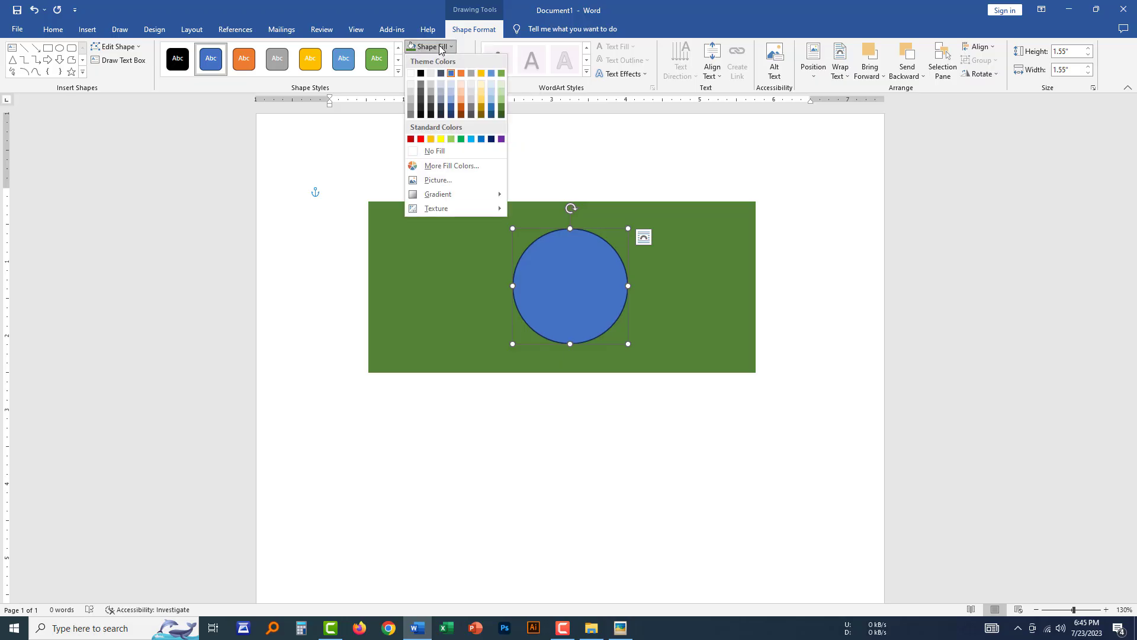
click(421, 139)
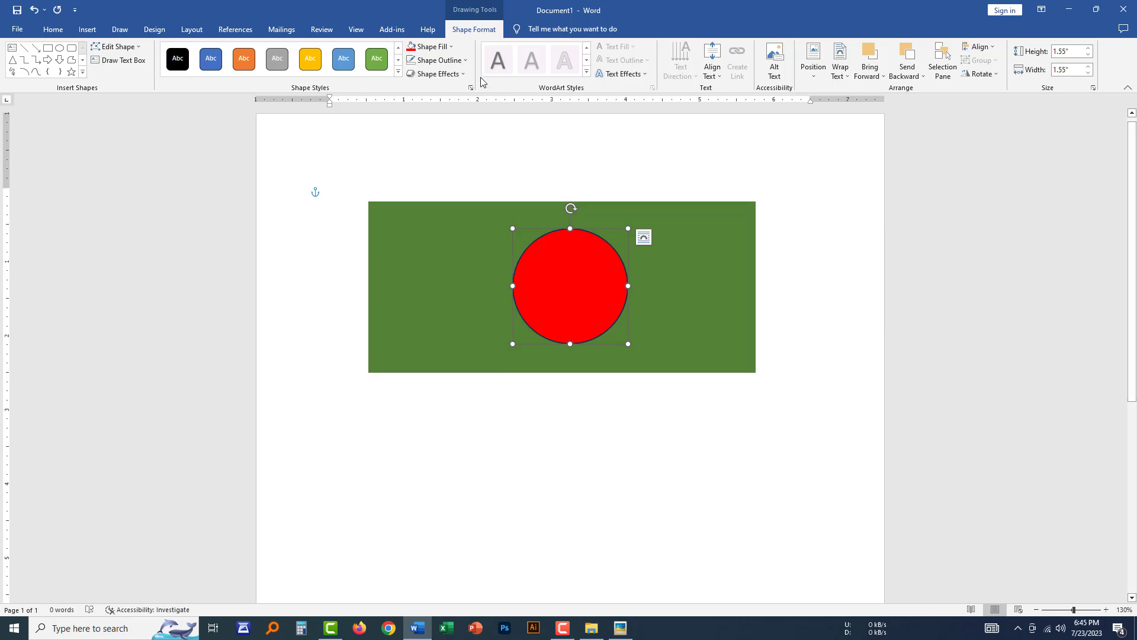
click(451, 64)
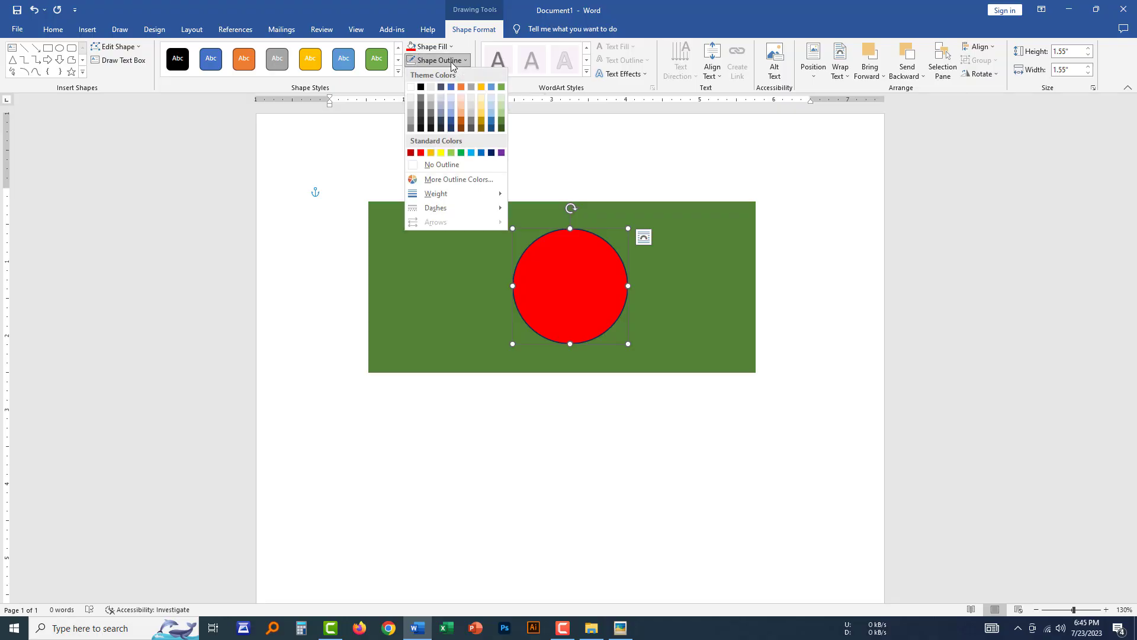
click(442, 162)
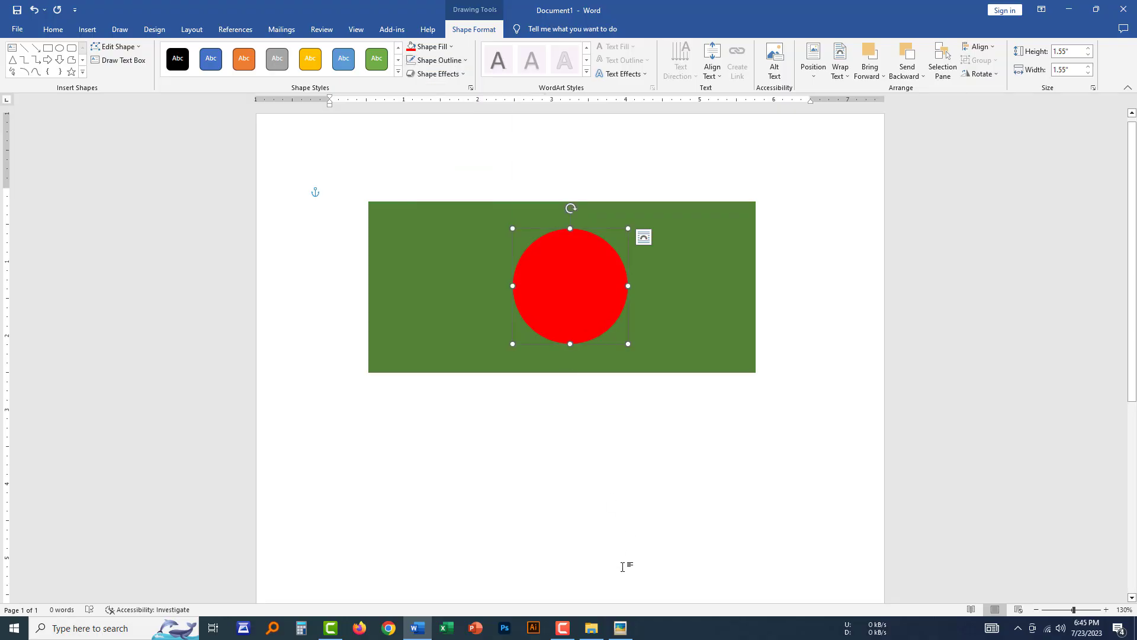
click(562, 628)
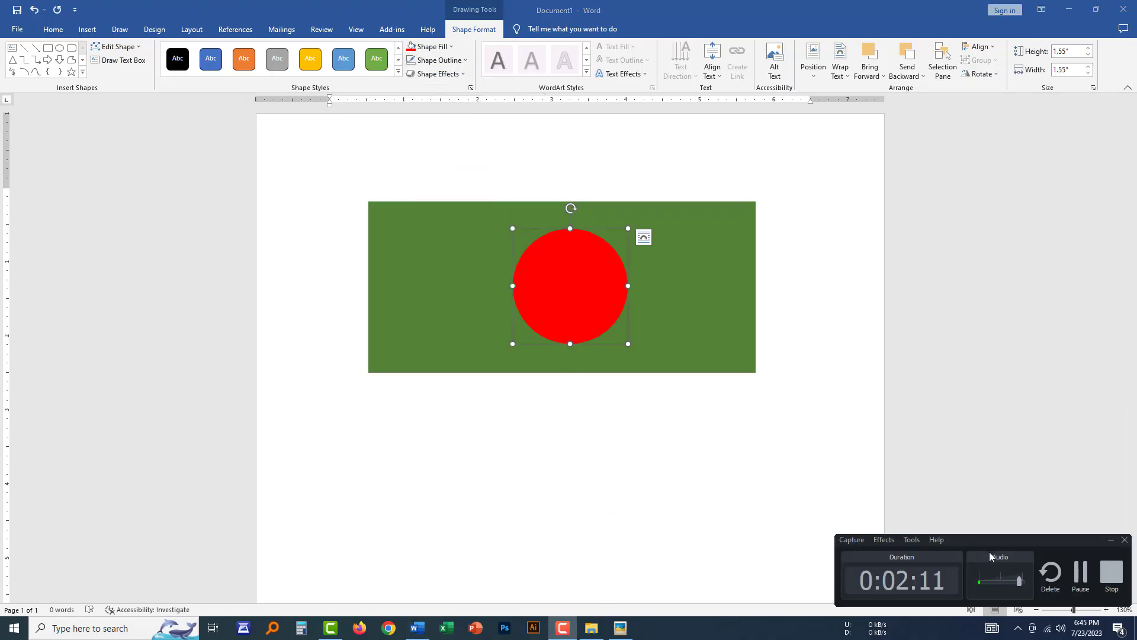
click(1080, 578)
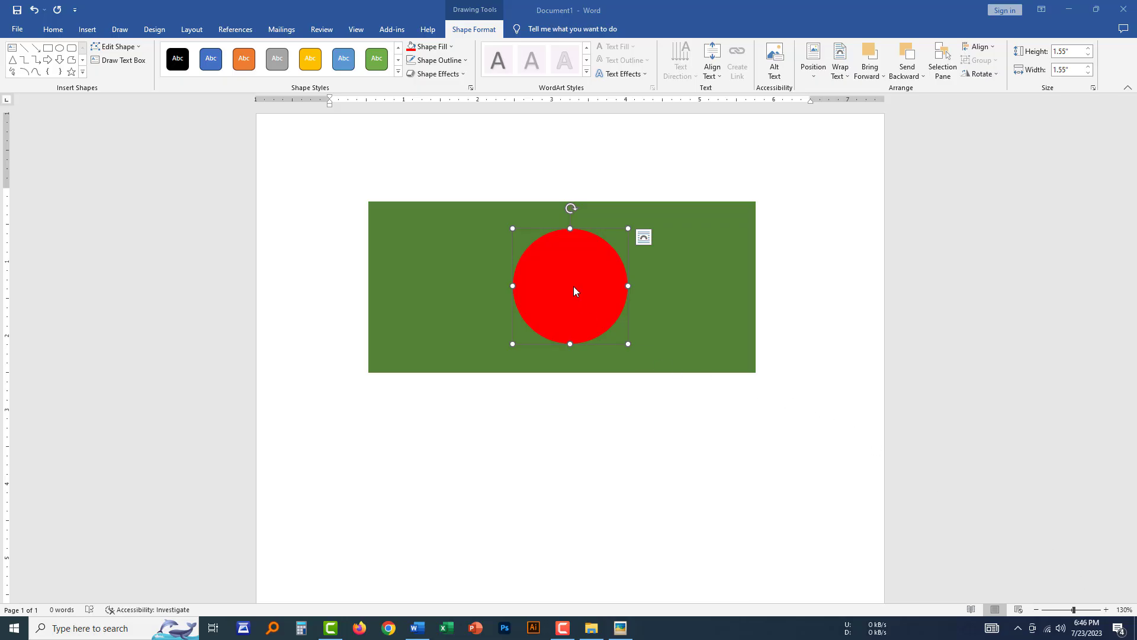
Nudge the red circle slightly upward on the green rectangle and set its outline to No Outline.
drag(567, 281, 566, 279)
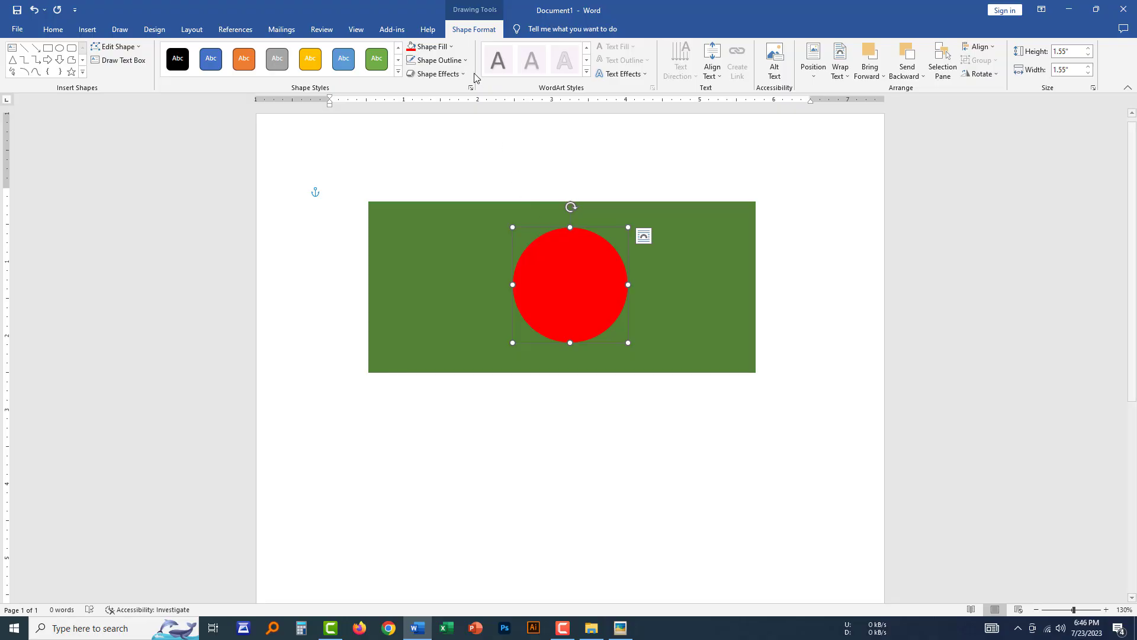
click(430, 62)
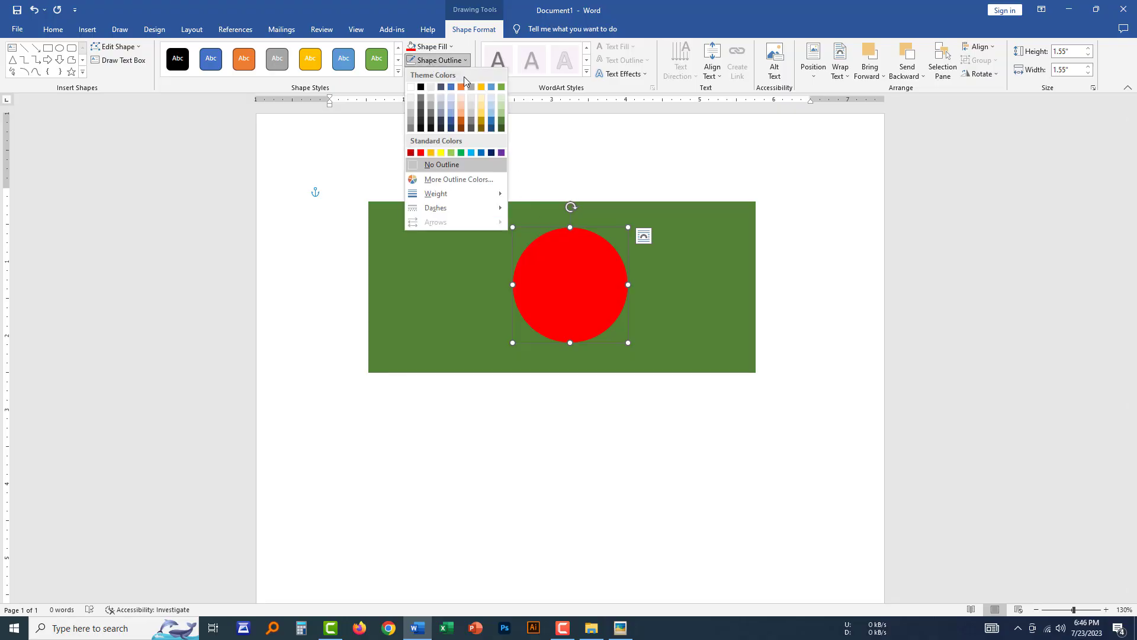
click(456, 172)
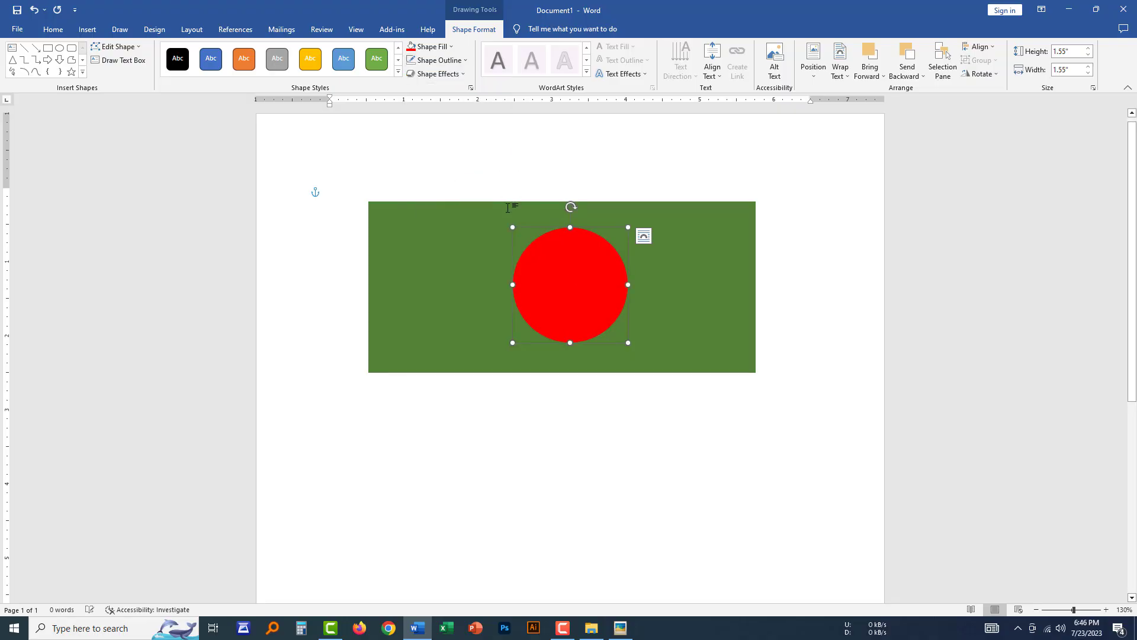
scroll(616, 351, up, 12)
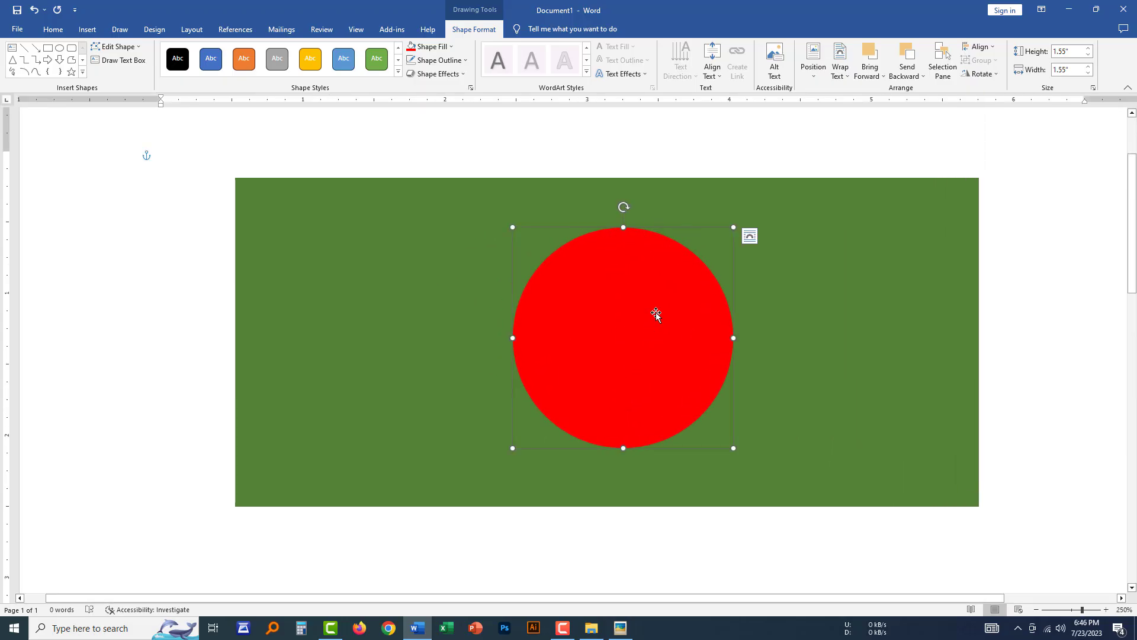
scroll(656, 311, down, 9)
scroll(655, 311, down, 5)
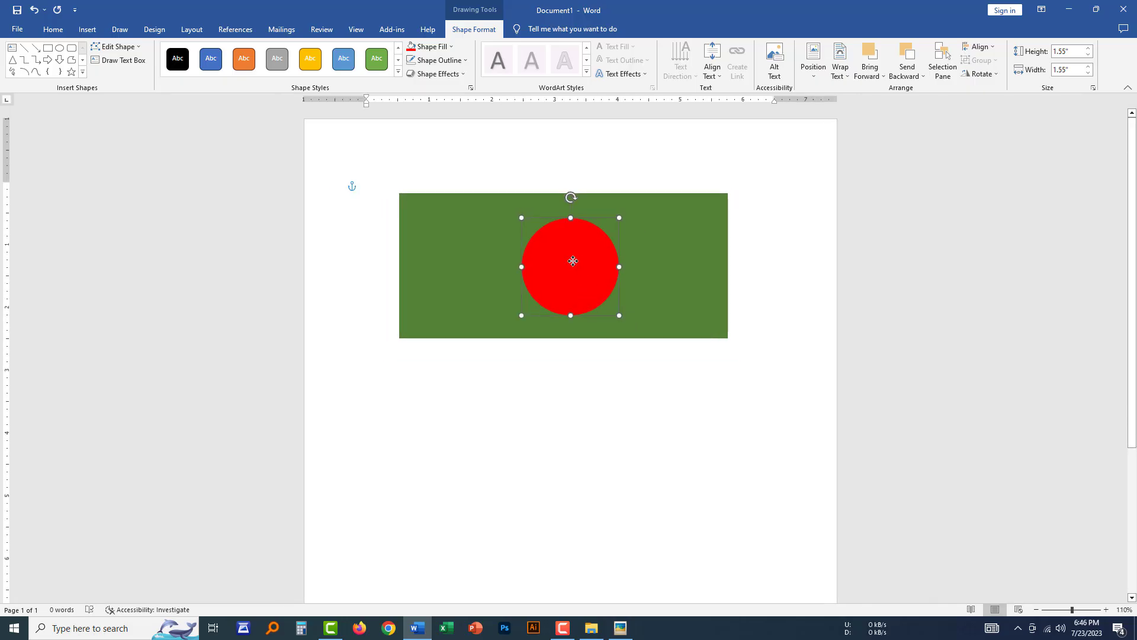
scroll(646, 382, down, 3)
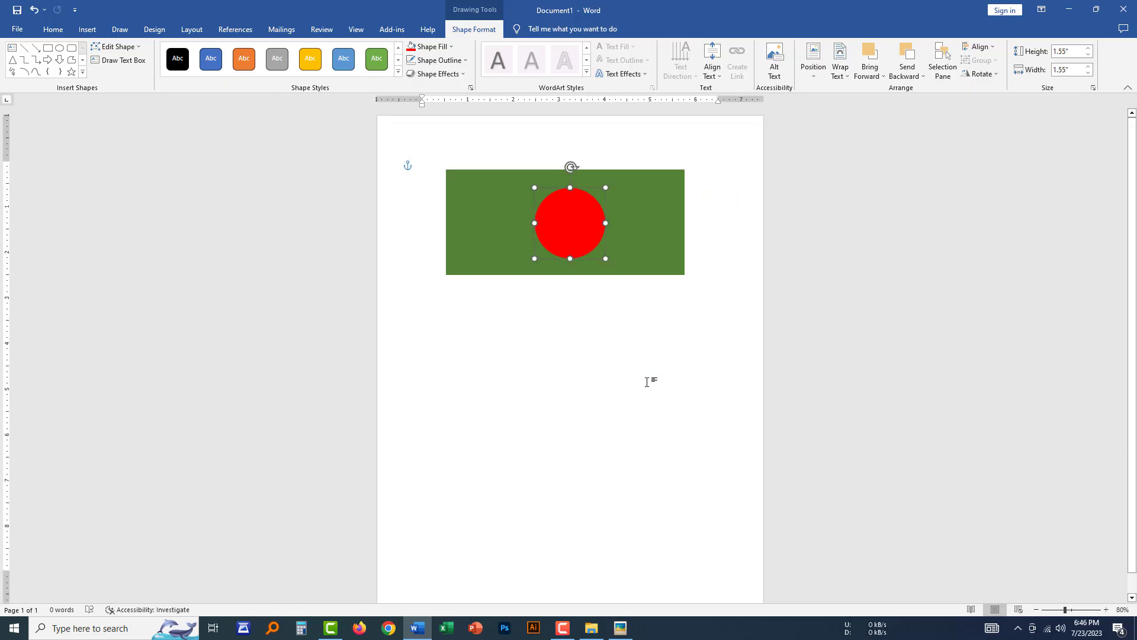
scroll(661, 377, down, 1)
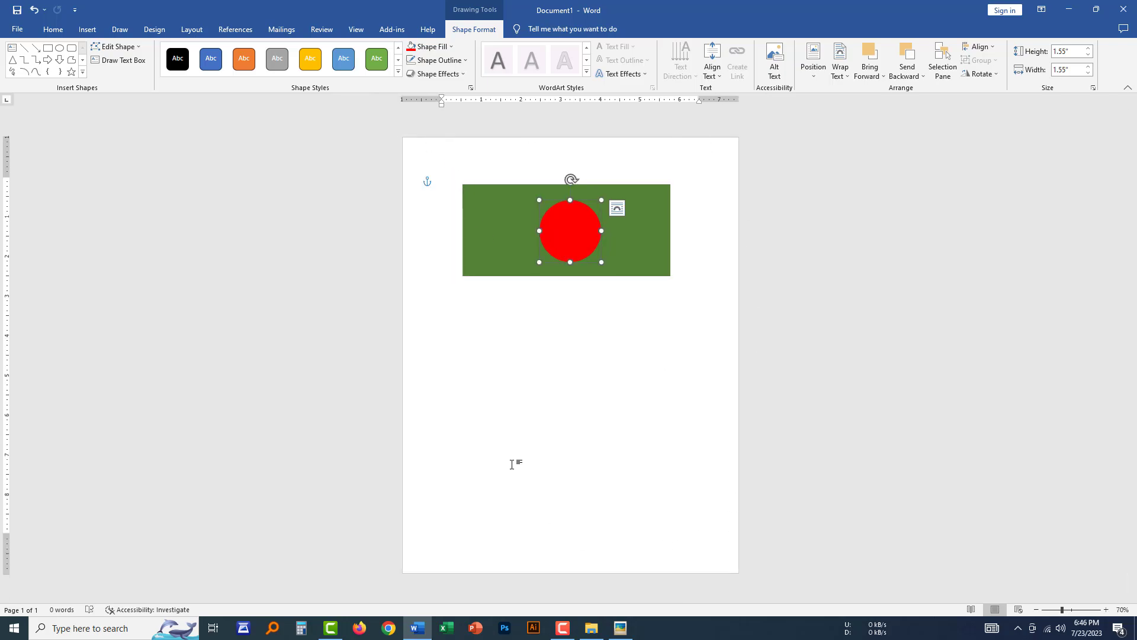
Draw a tall, narrow rectangle about 8.64" high and 0.52" wide as a flagpole over the green rectangle's left edge.
click(627, 304)
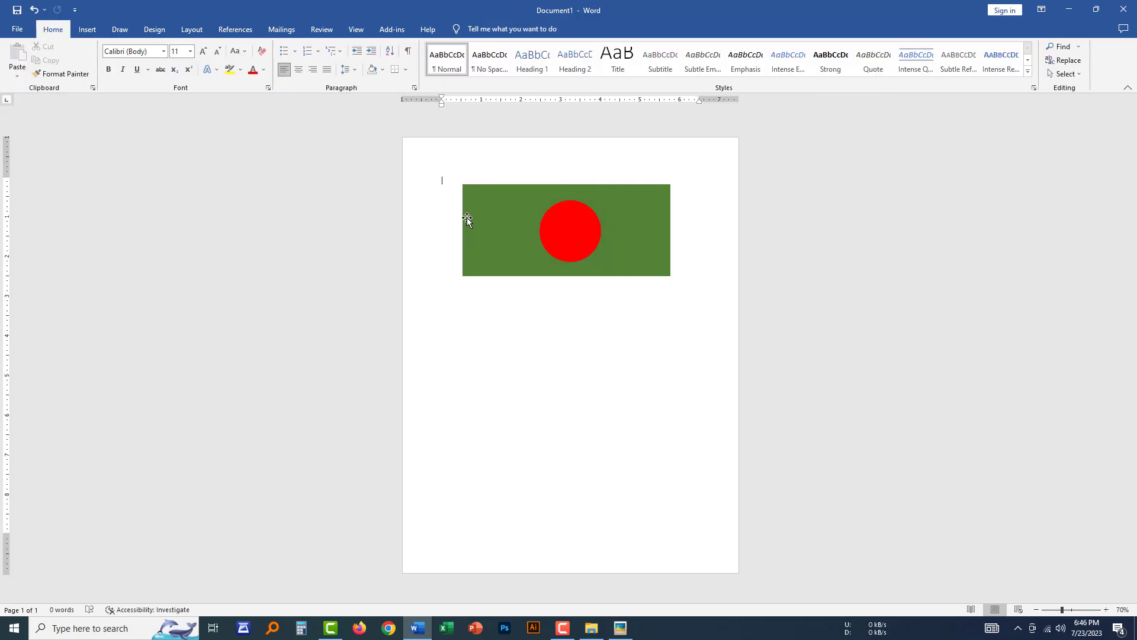
click(87, 30)
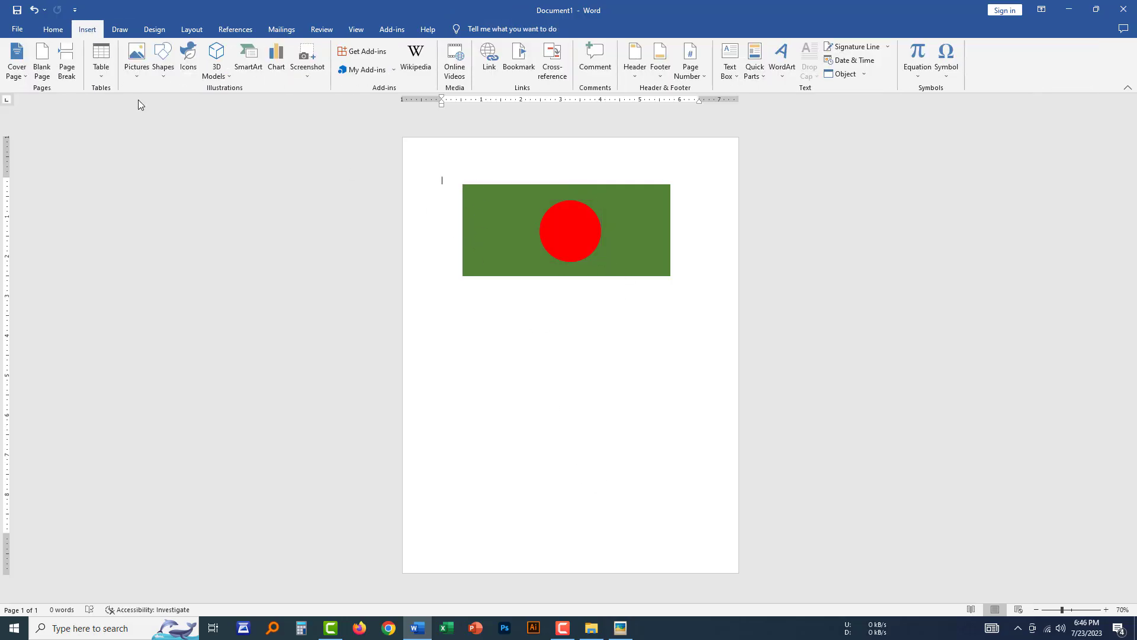
click(162, 60)
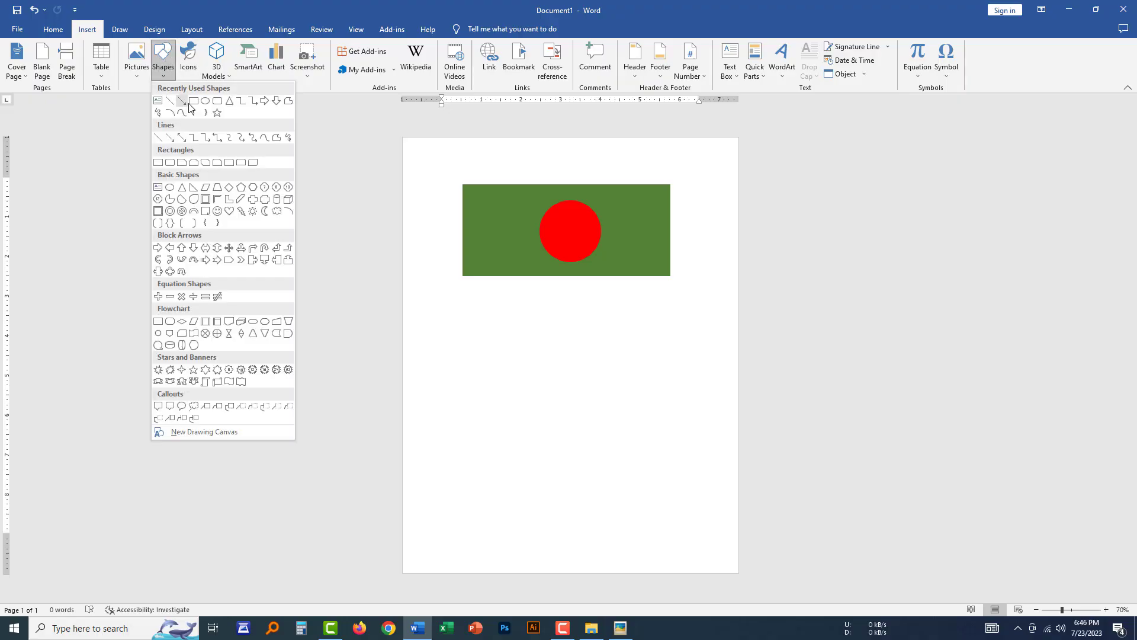
click(194, 102)
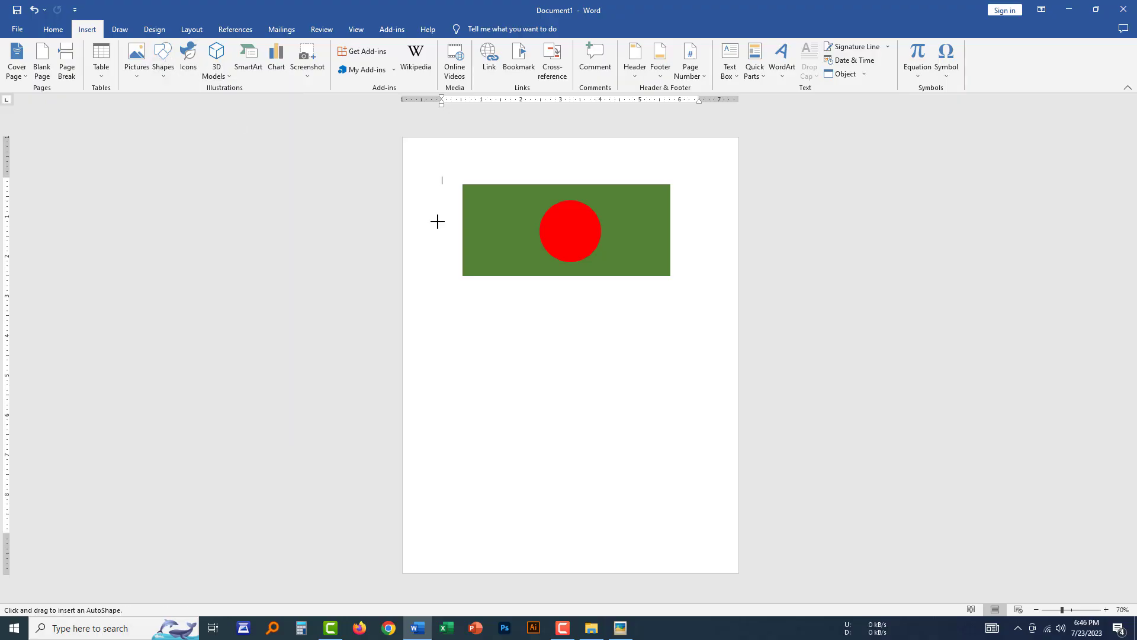
drag(453, 170, 473, 514)
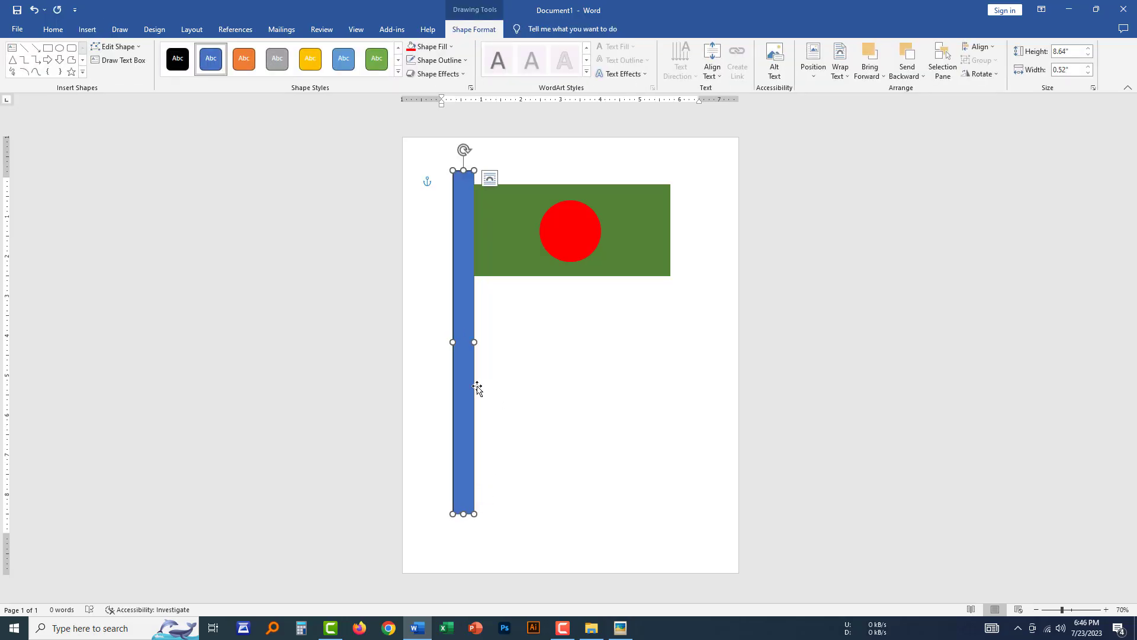
drag(468, 332, 471, 323)
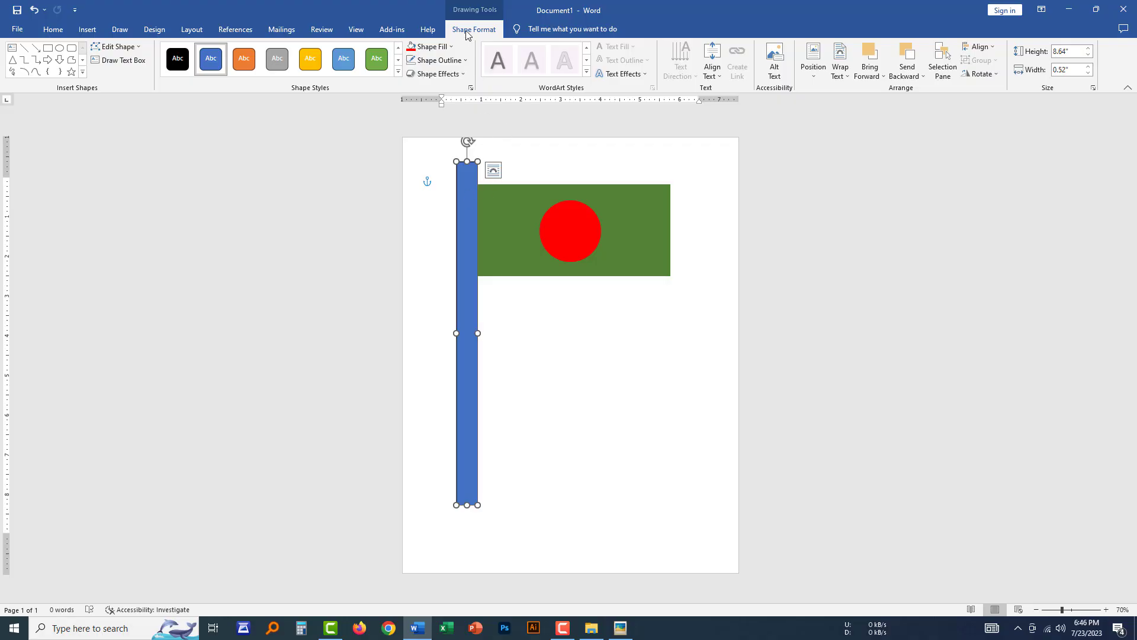
Fill the flagpole with Green, Accent 6, Darker 50% and apply a dark-variation gradient shaded darker along its left side.
click(450, 46)
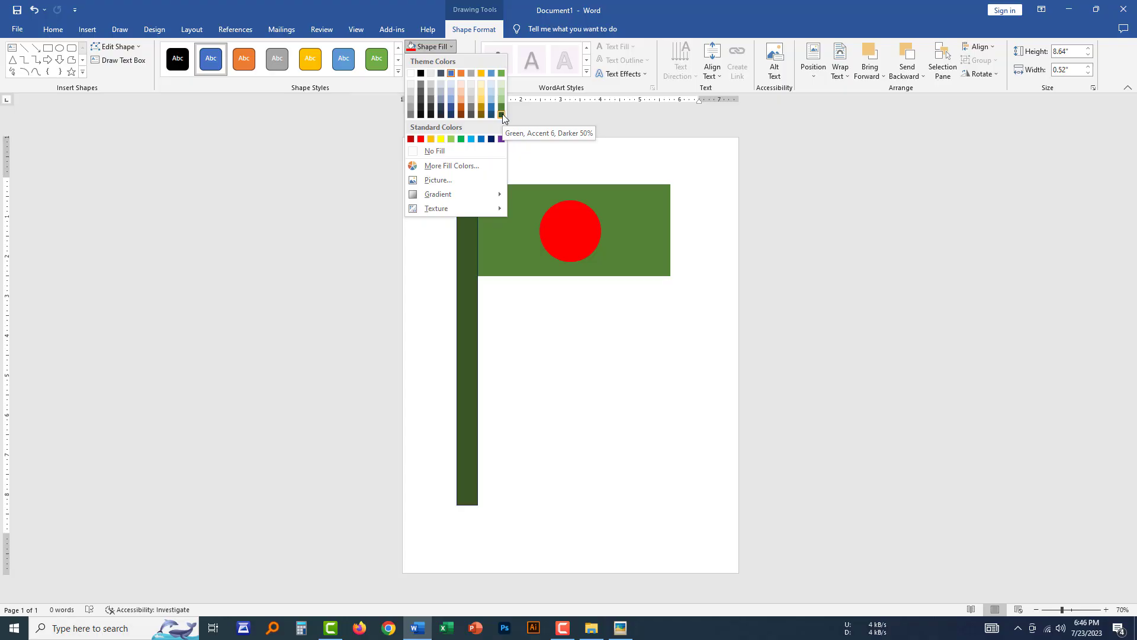
click(502, 115)
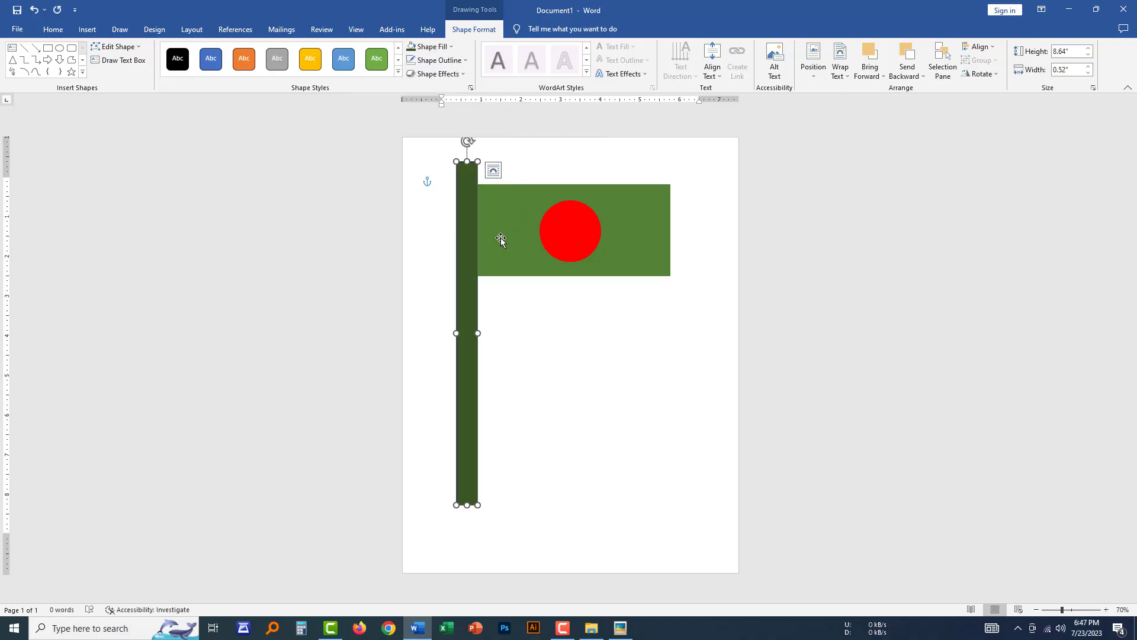
scroll(493, 264, up, 1)
click(468, 244)
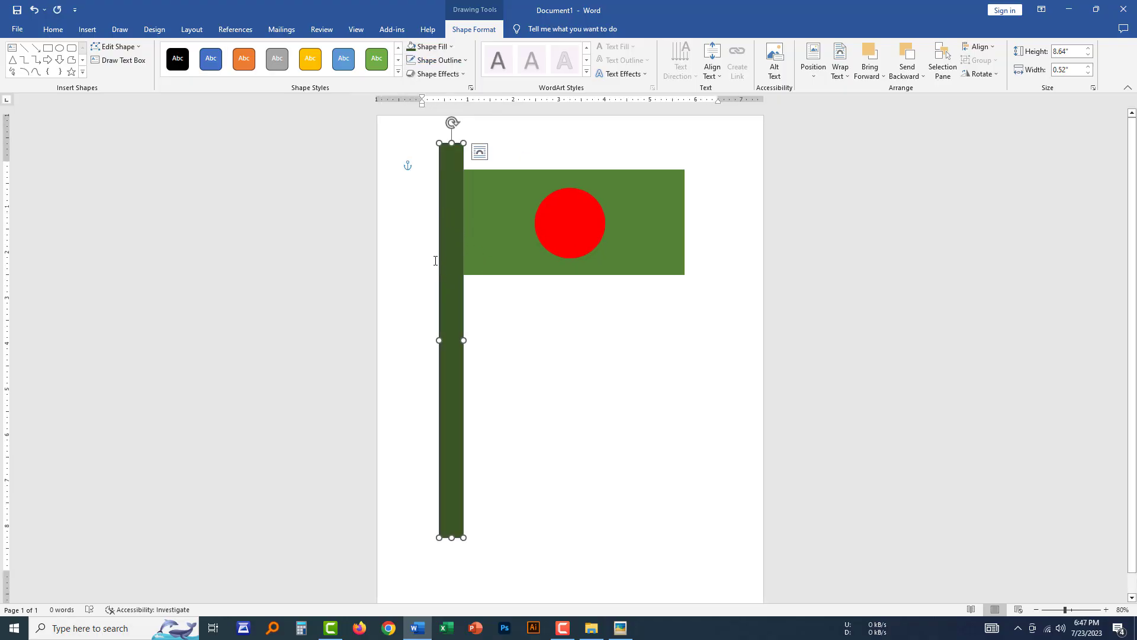
click(435, 47)
mouse_move(439, 196)
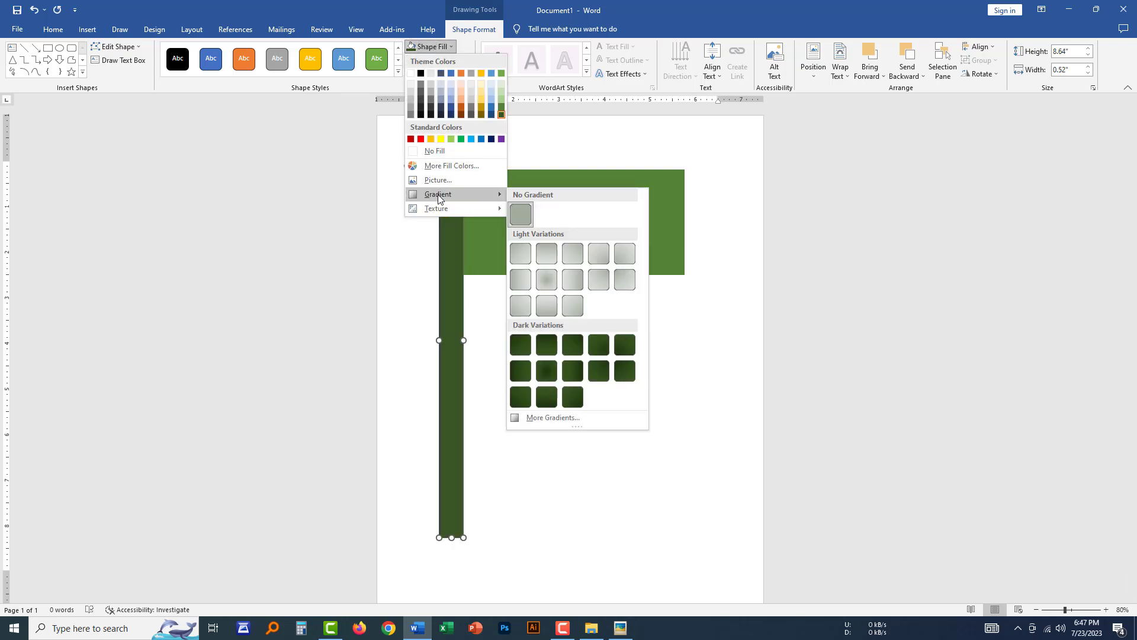
click(520, 371)
click(504, 349)
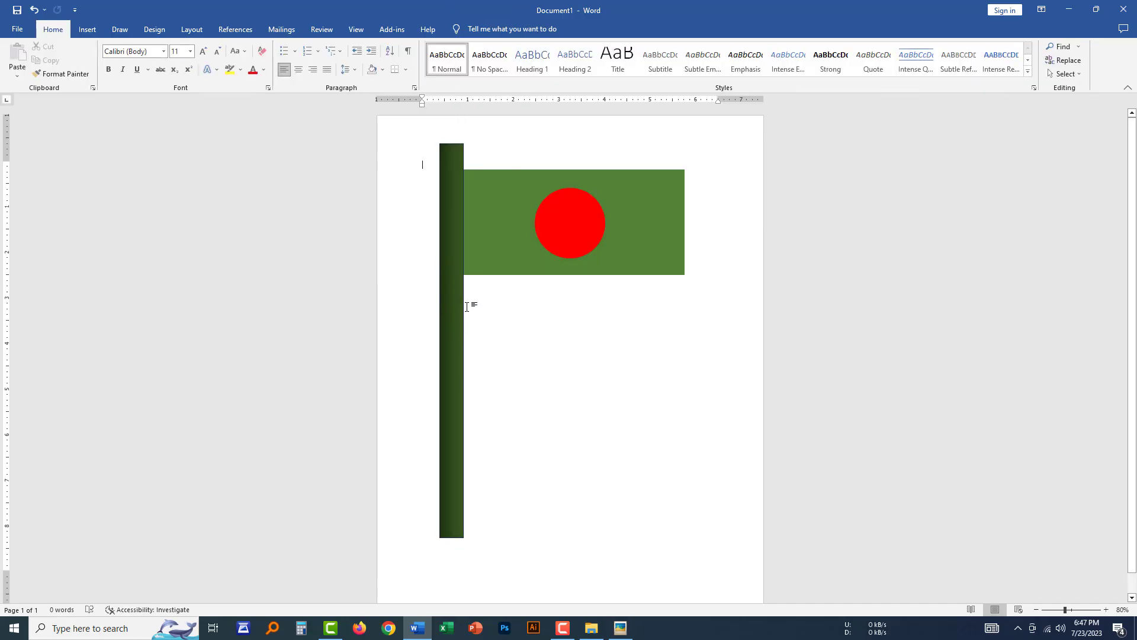
Reset the flagpole's fill to solid Green, Accent 6, Darker 50% and reapply the dark gradient that is darker along its left side.
click(456, 226)
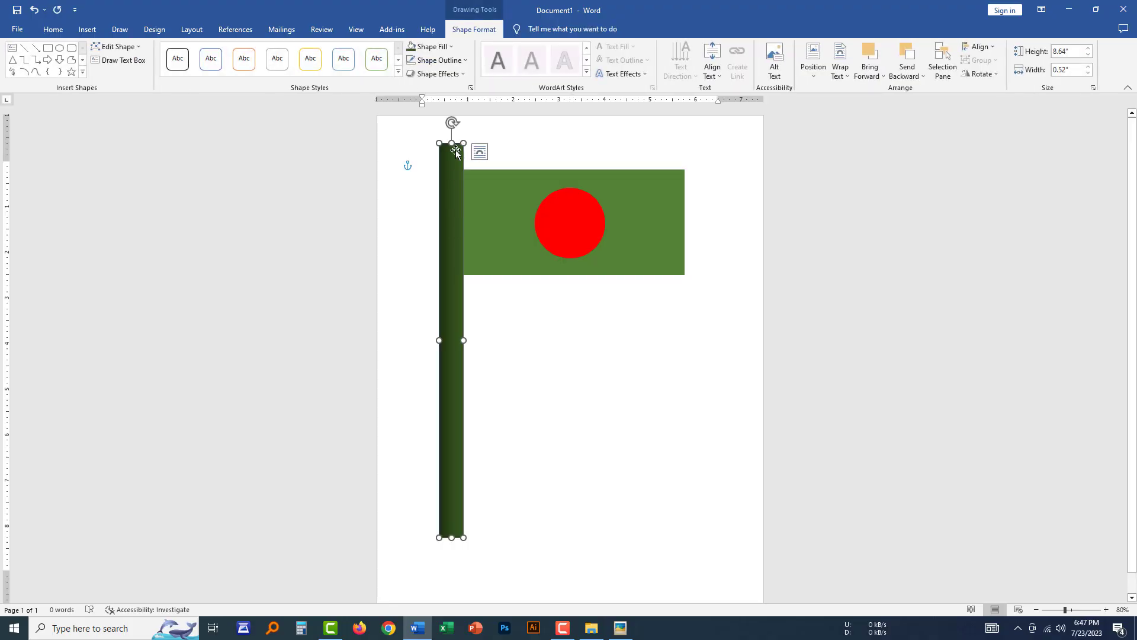
click(444, 48)
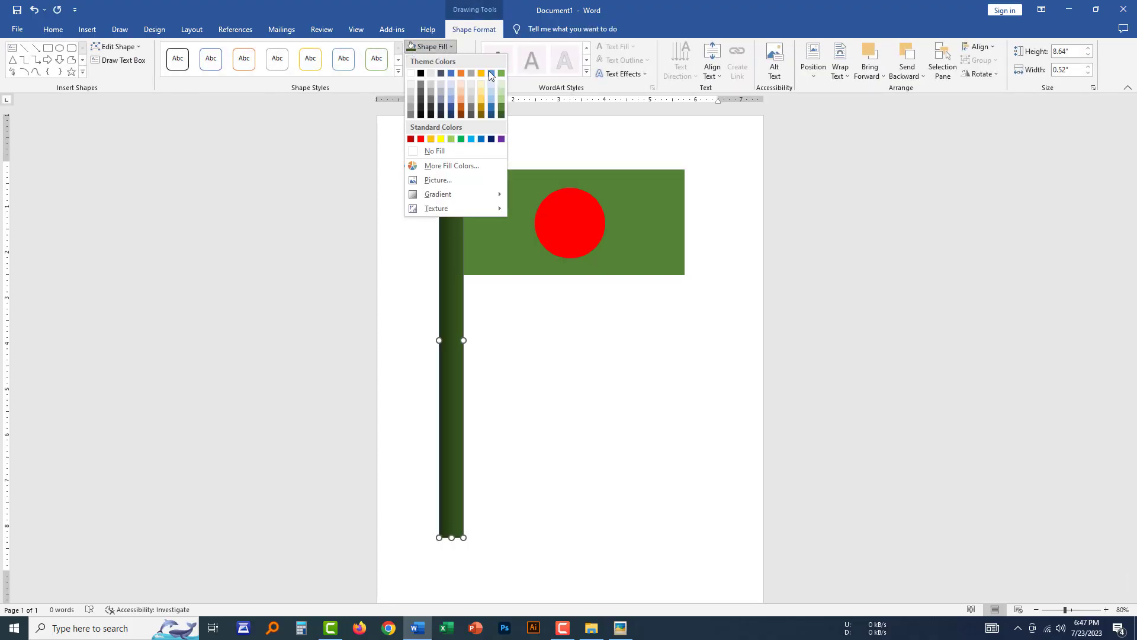
click(501, 115)
click(427, 47)
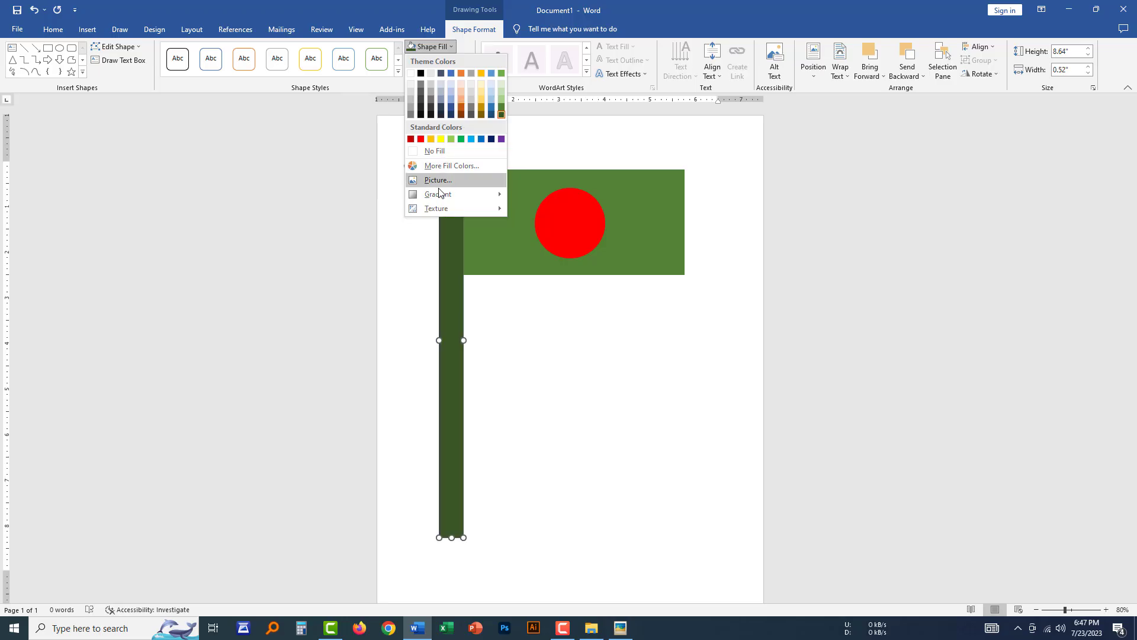
mouse_move(440, 197)
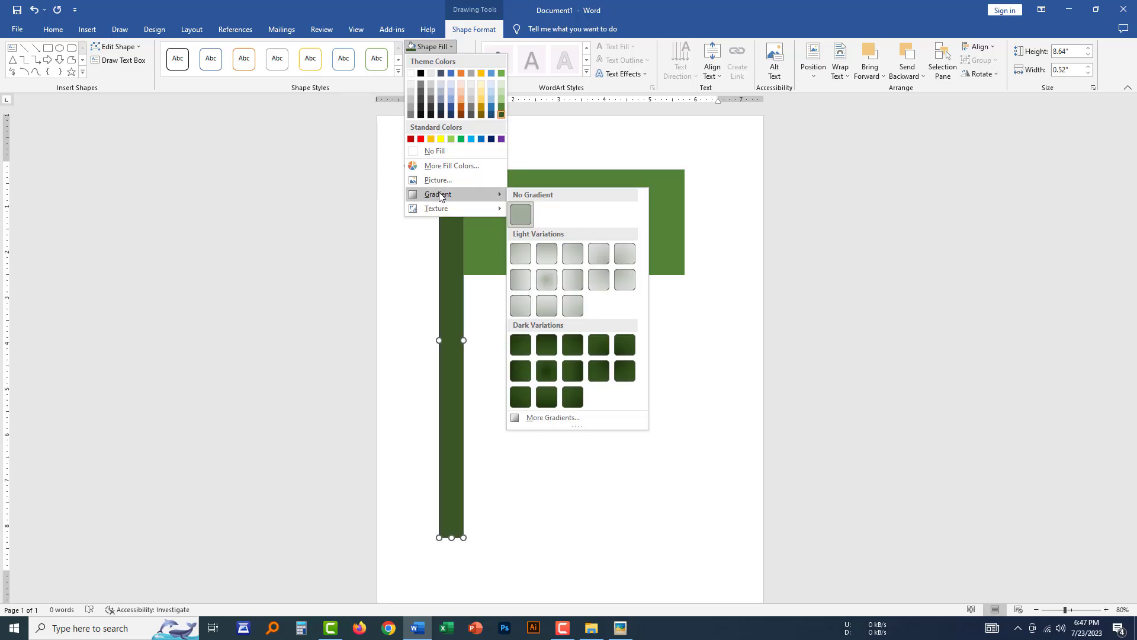
click(521, 371)
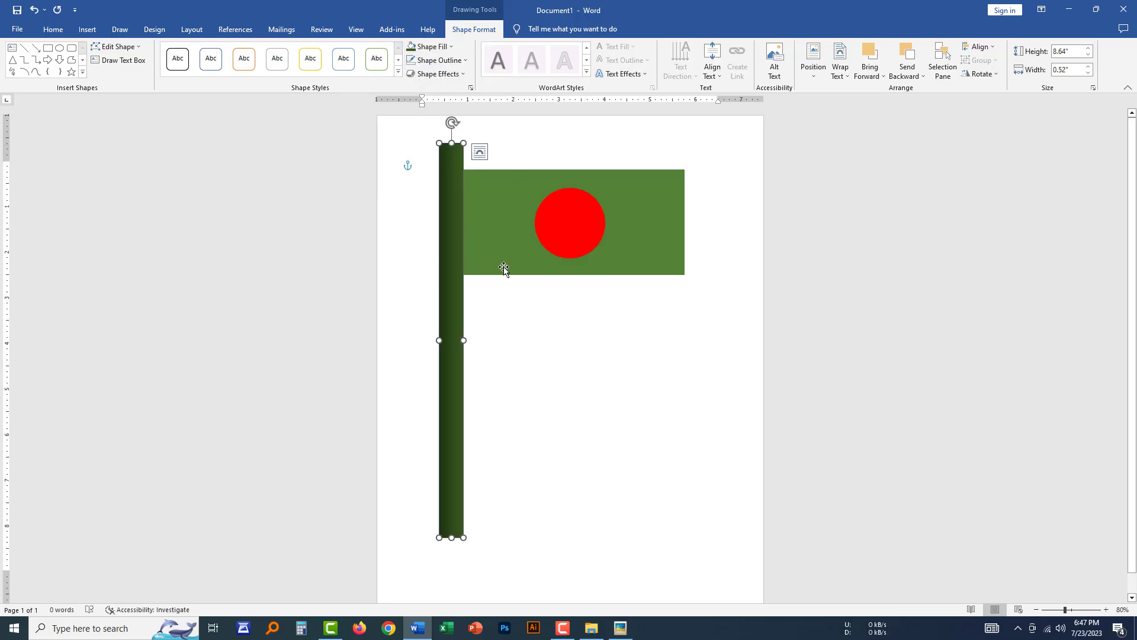
click(553, 310)
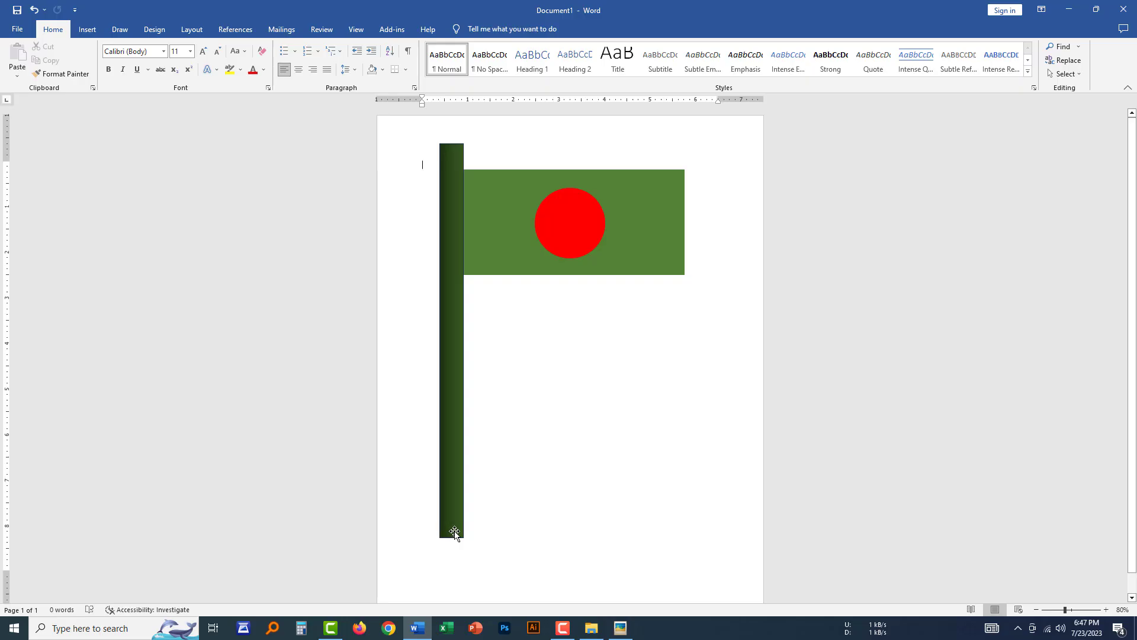
Draw an inverted trapezoid (flowchart shape) about 0.99" high and 1.45" wide over the bottom end of the flagpole.
click(87, 29)
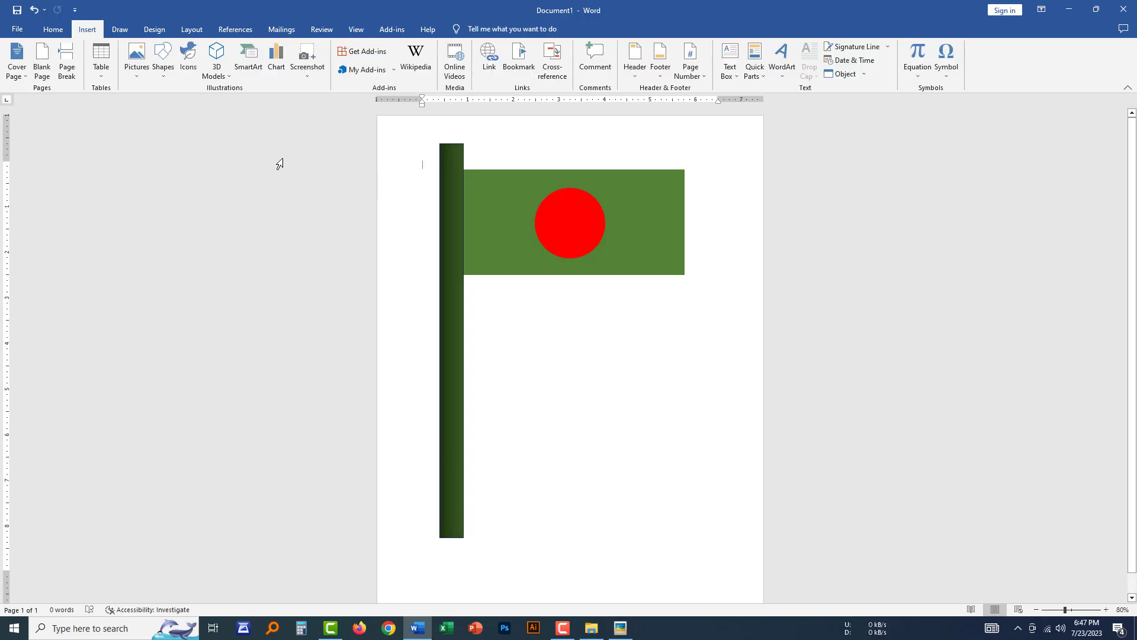
click(161, 60)
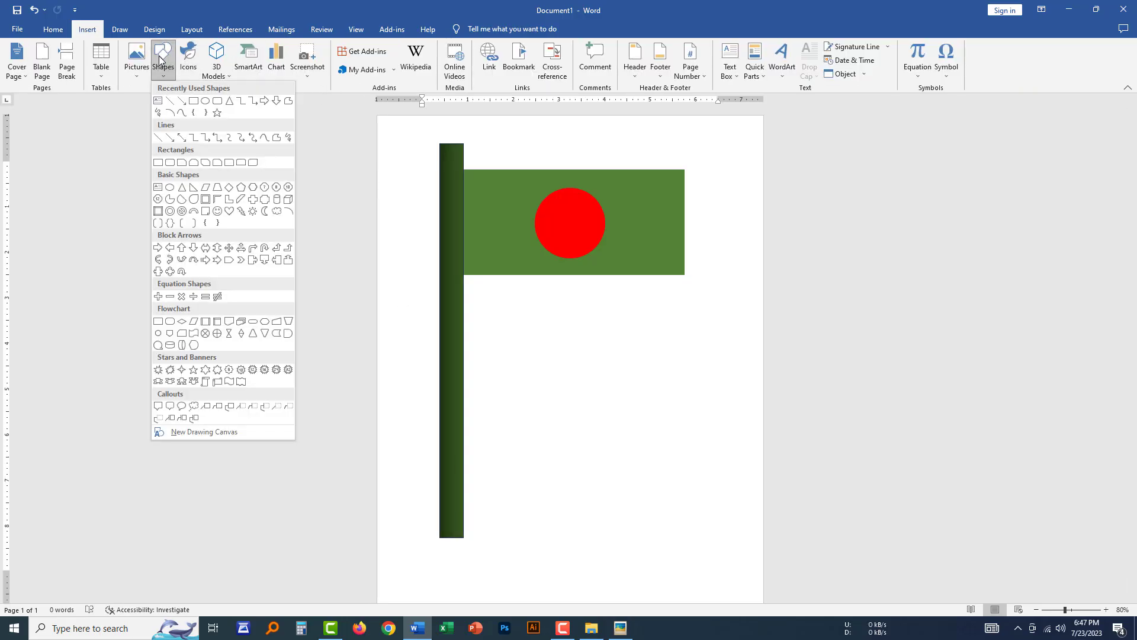
click(289, 322)
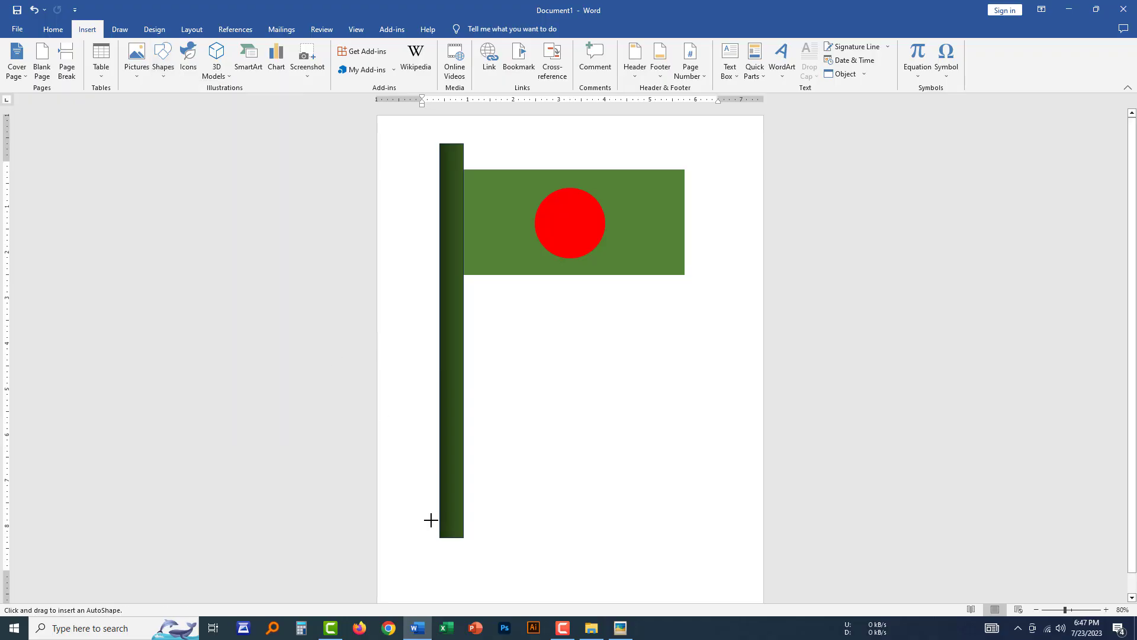
mouse_move(416, 507)
mouse_down()
mouse_move(457, 551)
mouse_move(490, 555)
mouse_move(468, 540)
mouse_up()
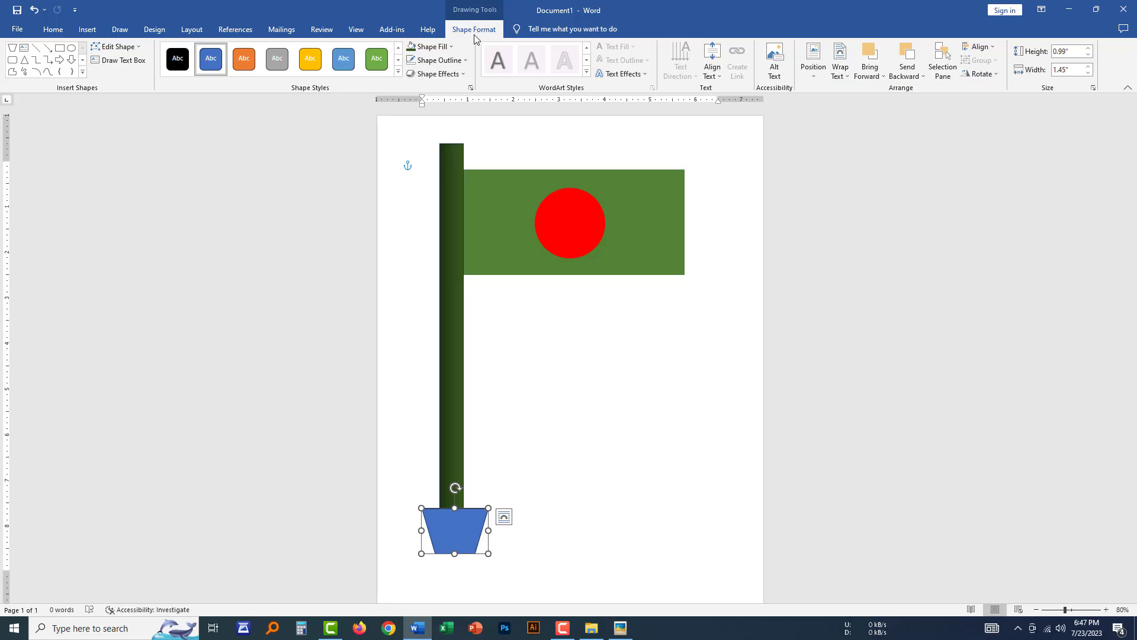
Fill the trapezoid base with medium grey and apply a dark-variation gradient that darkens towards its bottom.
click(447, 47)
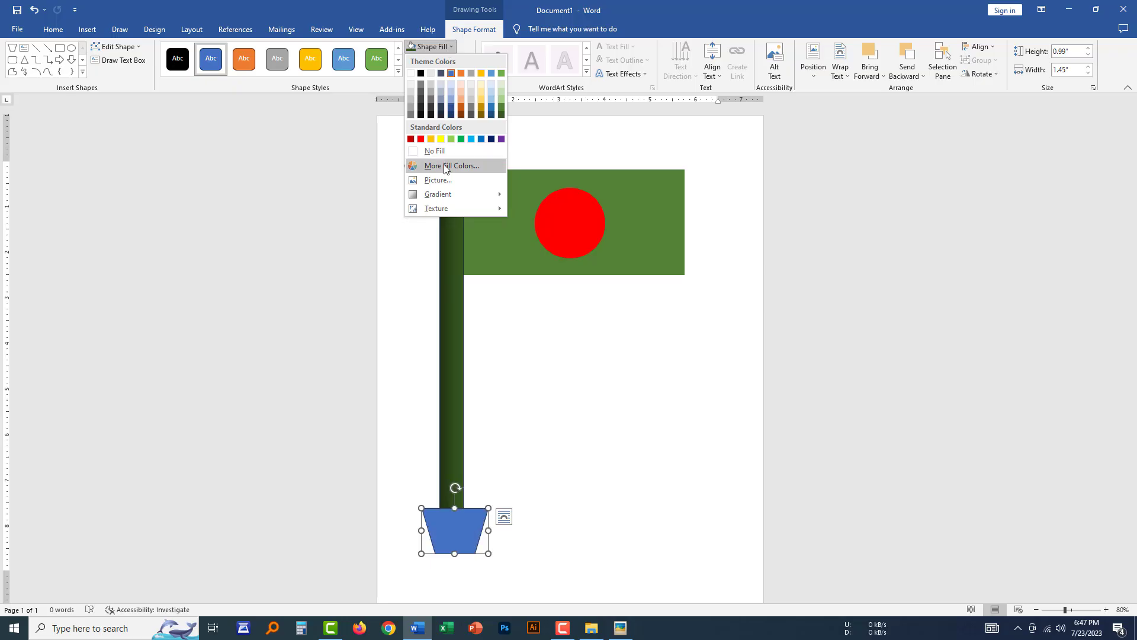
click(411, 111)
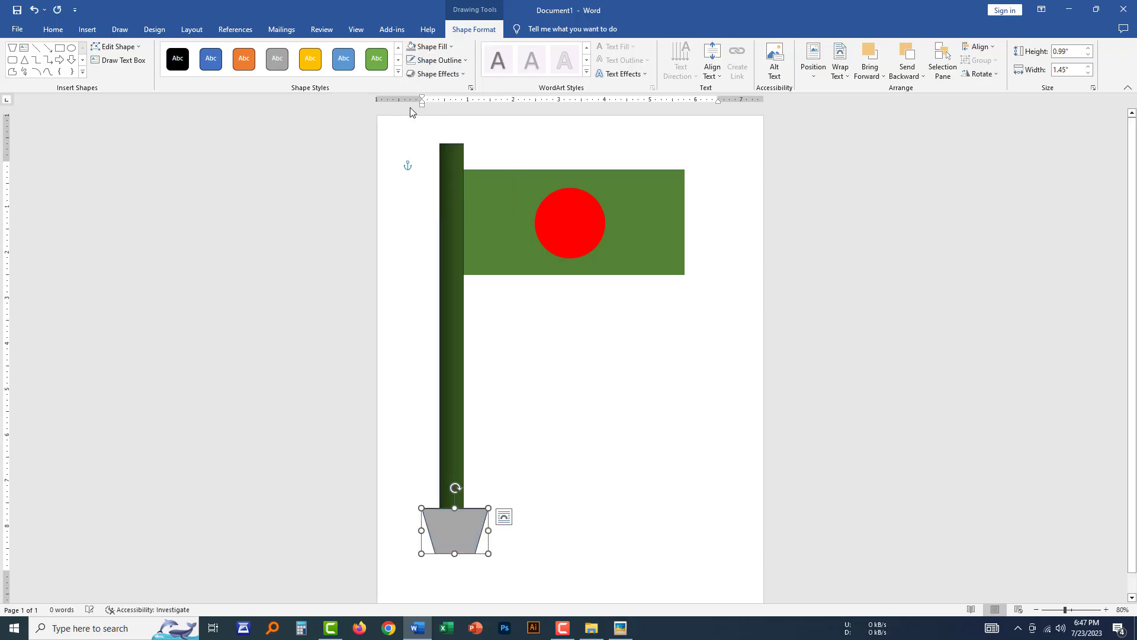
click(429, 47)
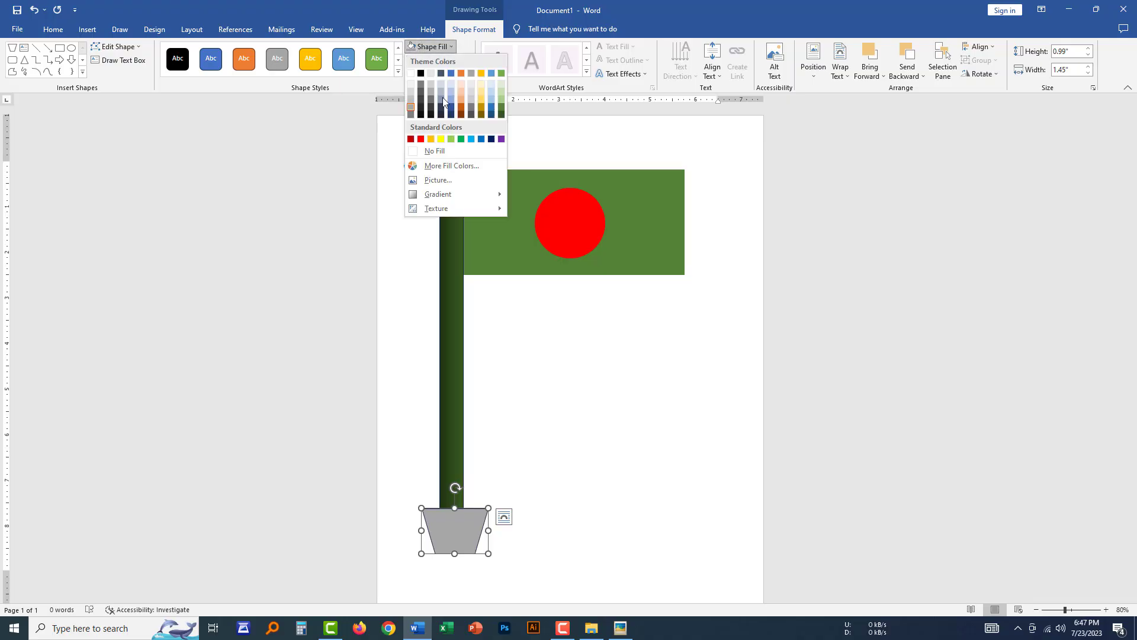
mouse_move(434, 194)
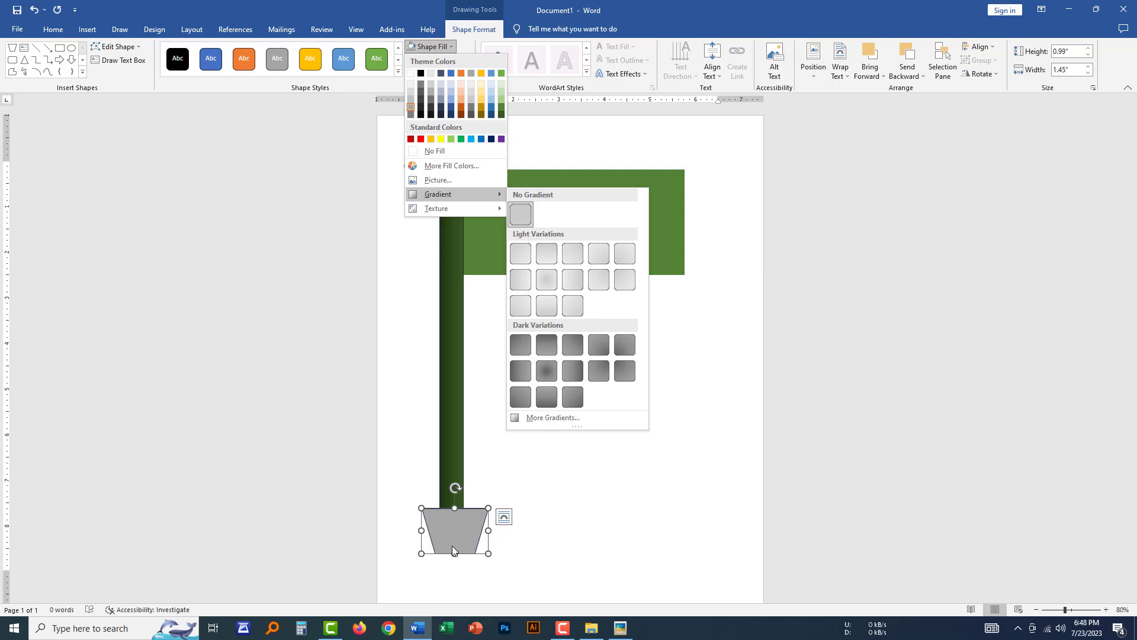
click(547, 394)
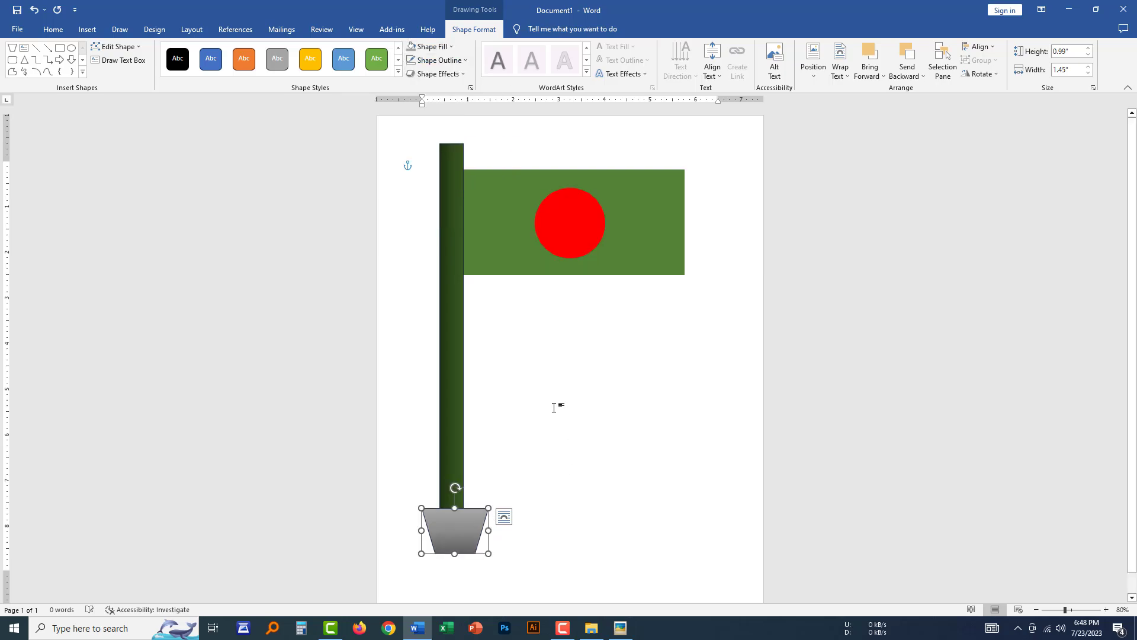
click(559, 510)
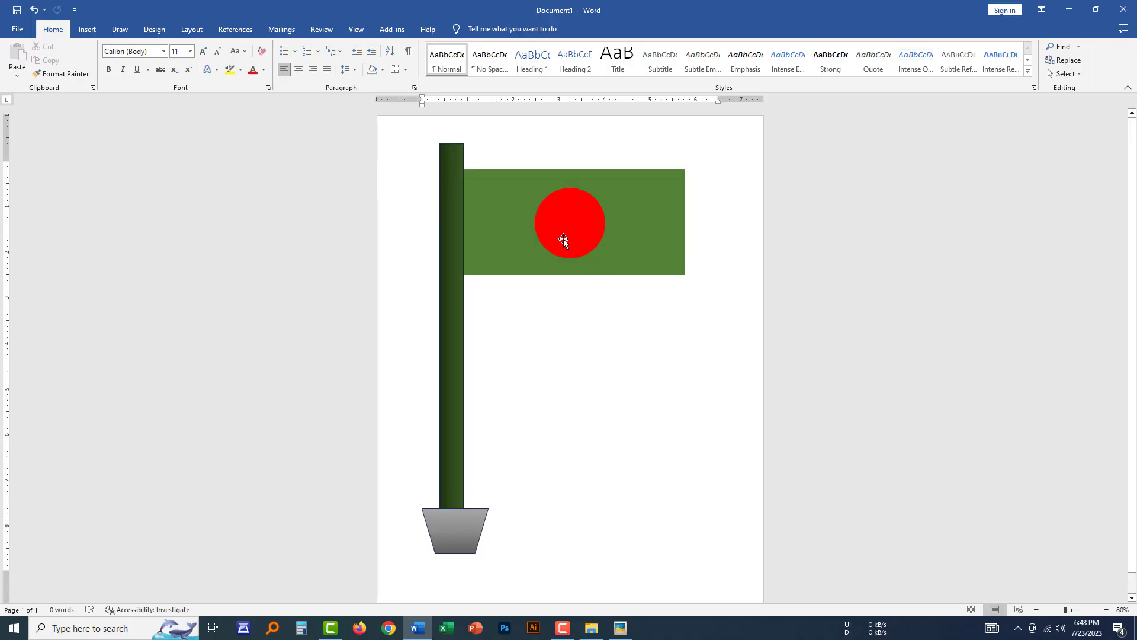
Enlarge the green flag rectangle slightly in width and height by extending its lower-right corner.
click(642, 233)
mouse_move(684, 274)
mouse_down()
mouse_move(627, 248)
mouse_move(576, 198)
mouse_move(693, 283)
mouse_up()
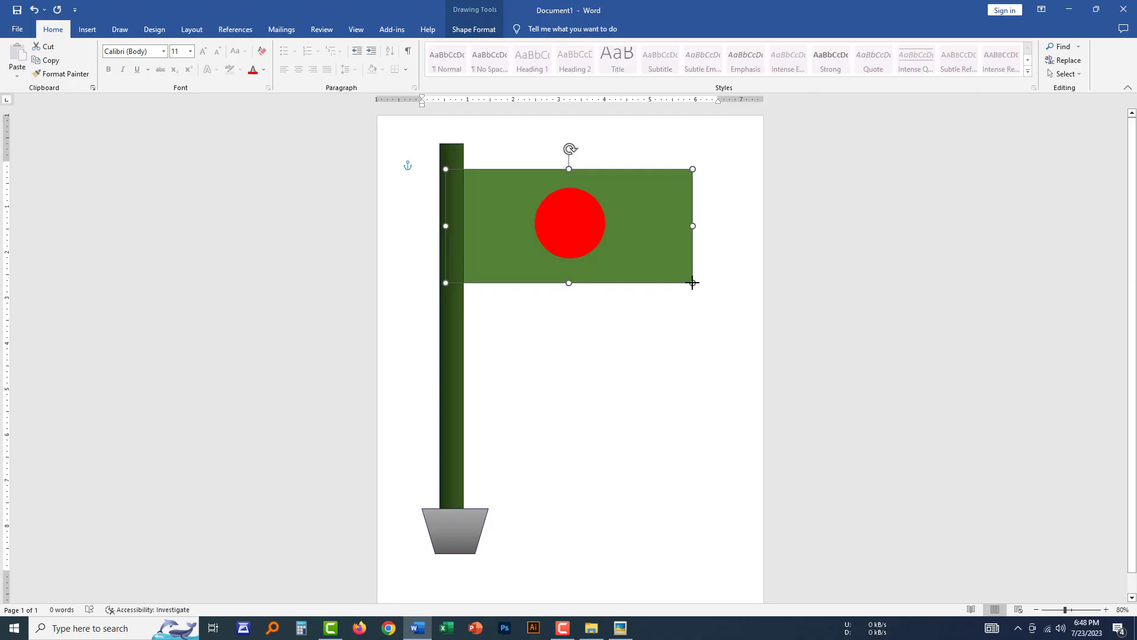
click(625, 370)
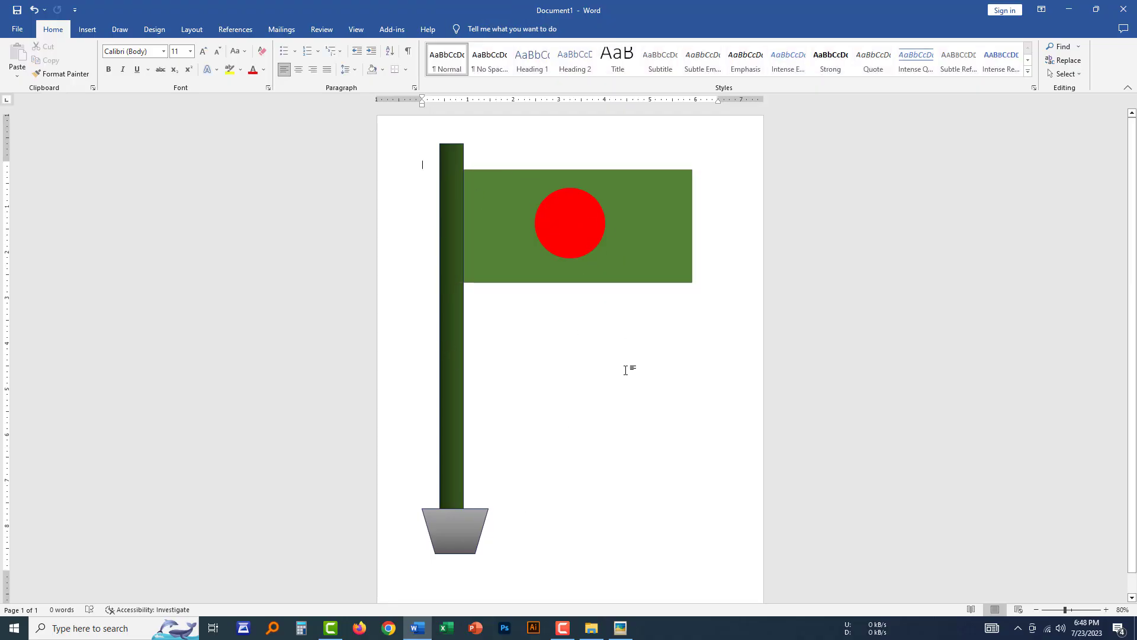
Group the red circle, green rectangle, flagpole and trapezoid base into one object.
click(578, 225)
shift+click(657, 249)
shift+click(441, 353)
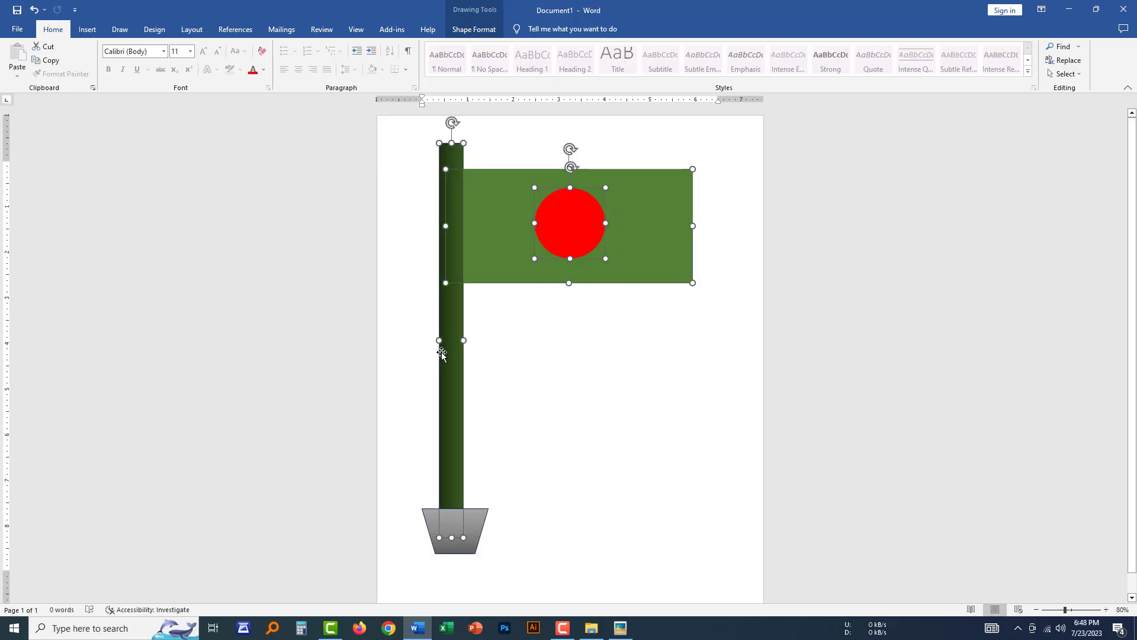
shift+click(445, 543)
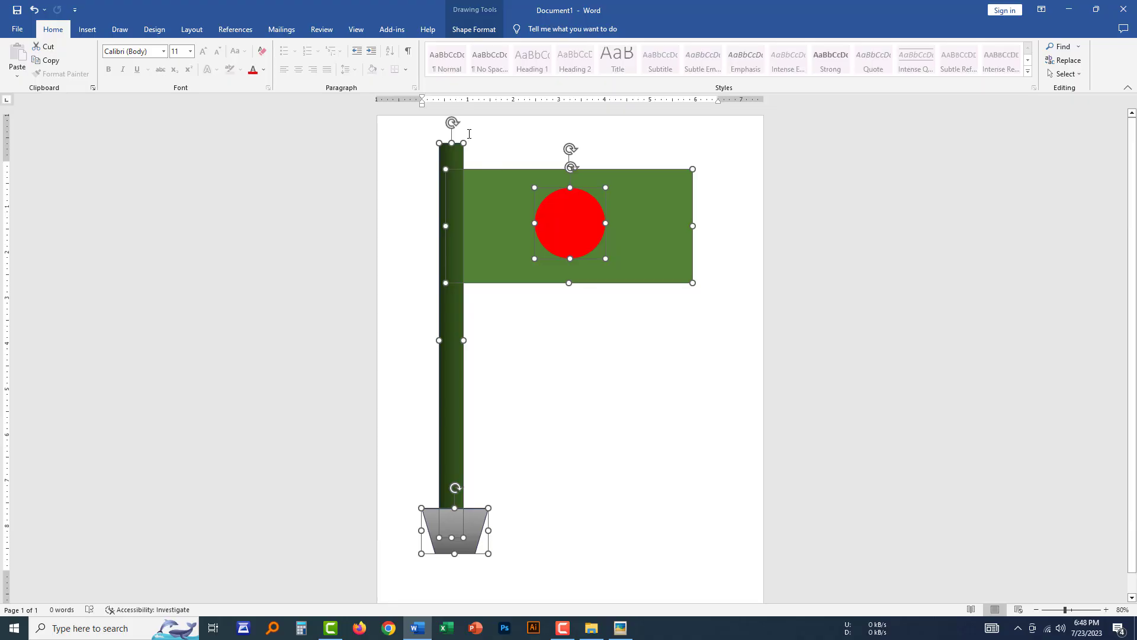
click(472, 31)
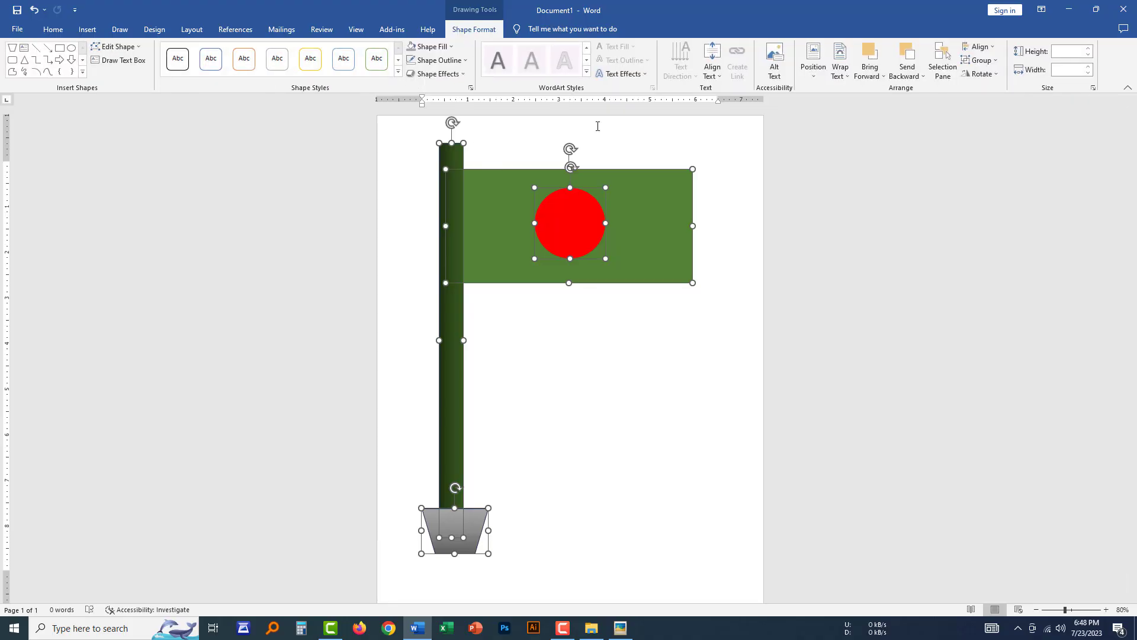
click(979, 61)
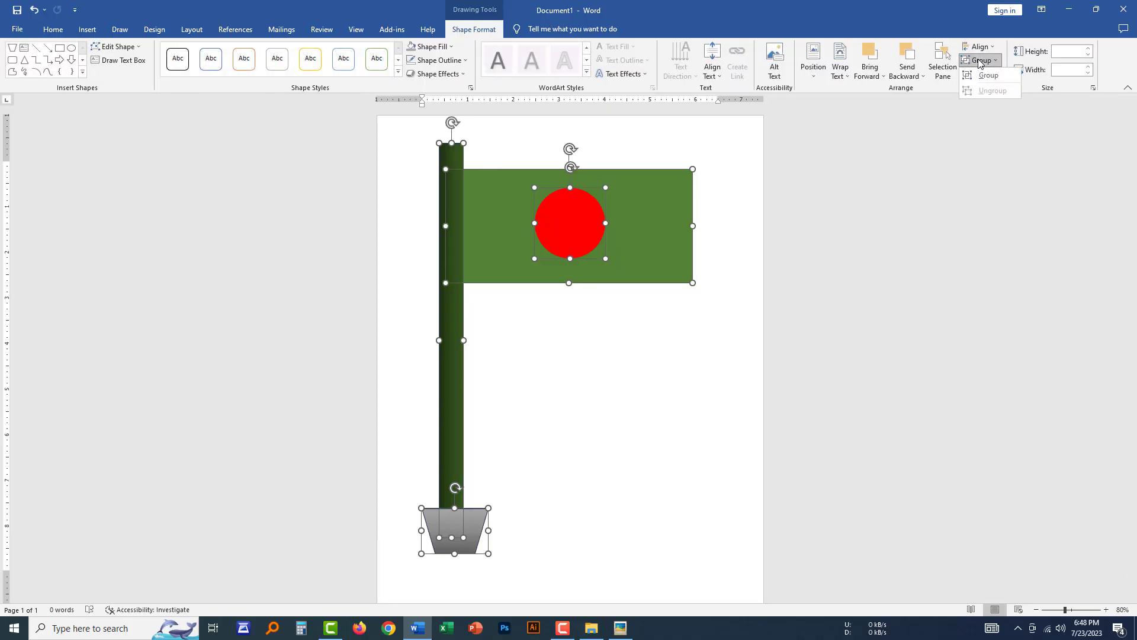
click(988, 75)
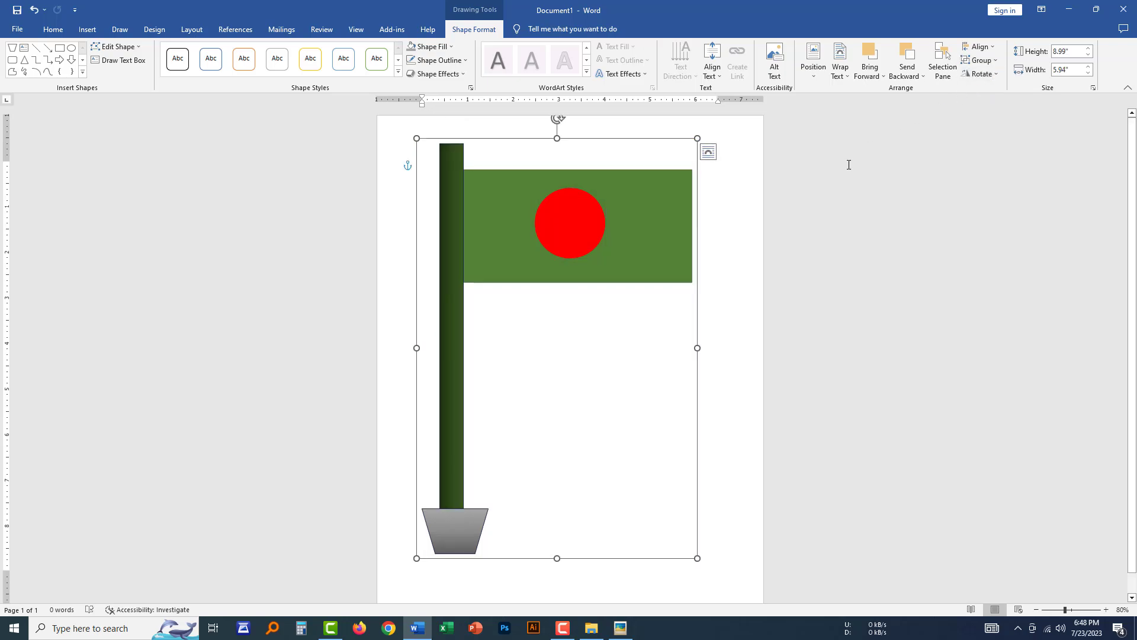
Shrink the grouped flag to about 2.47" high by 1.8" wide and place it near the page's upper-right corner.
mouse_move(657, 248)
mouse_down()
mouse_move(658, 290)
mouse_move(652, 221)
mouse_move(619, 258)
mouse_move(679, 280)
mouse_move(665, 246)
mouse_move(688, 246)
mouse_move(654, 231)
mouse_move(653, 208)
mouse_up()
click(751, 279)
drag(699, 553, 716, 256)
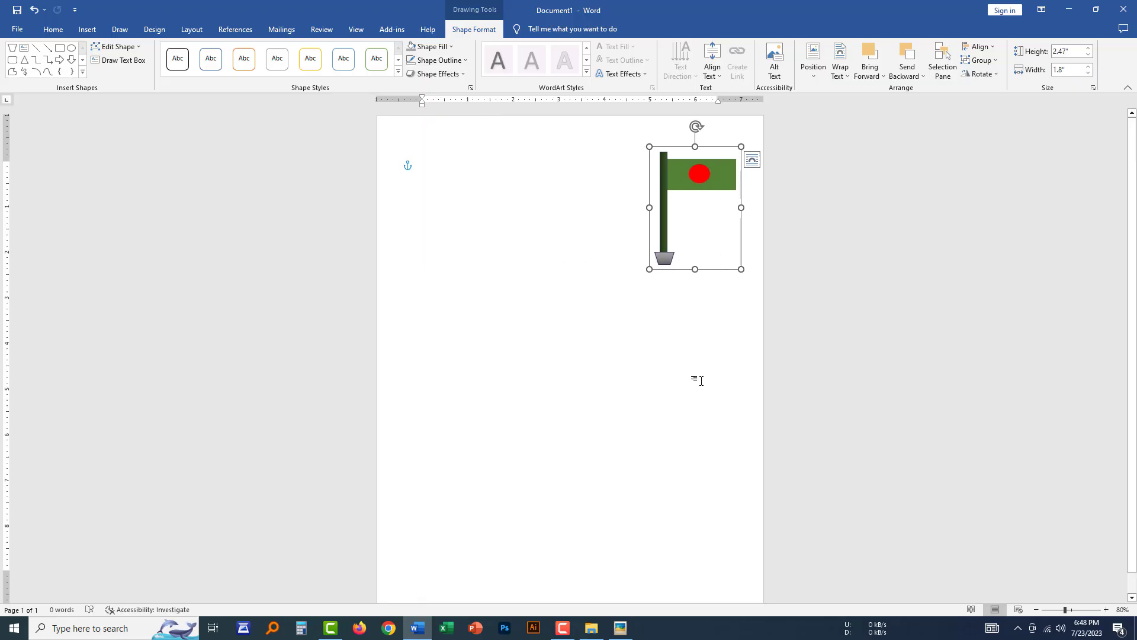
Duplicate the grouped flag and place the copy level with the original, near the page's upper-left corner.
drag(705, 180, 480, 173)
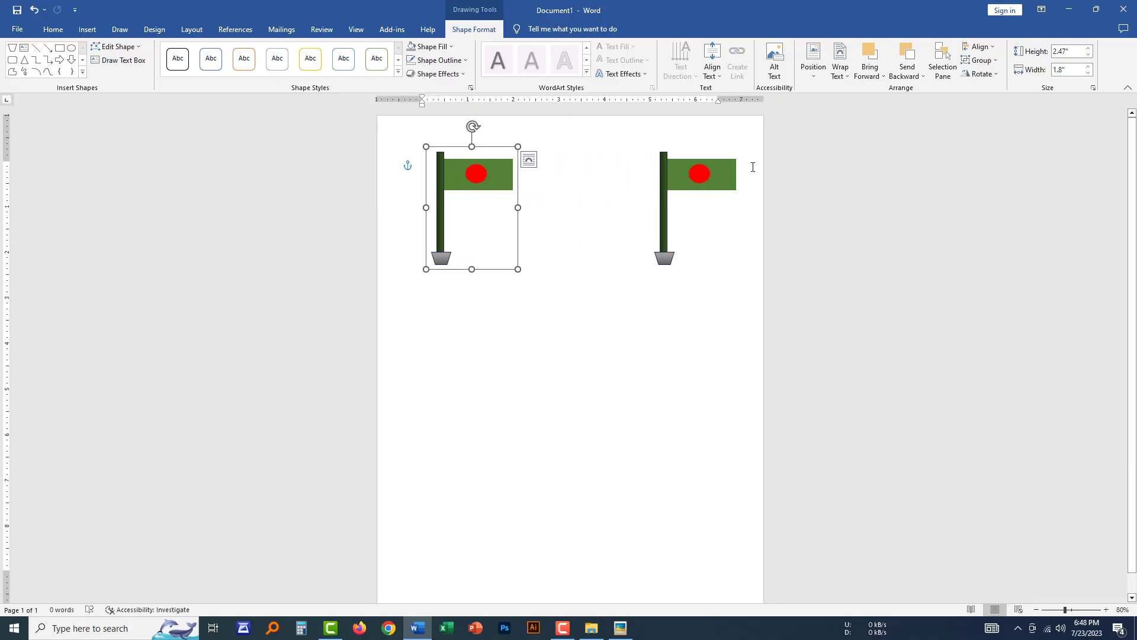
click(699, 179)
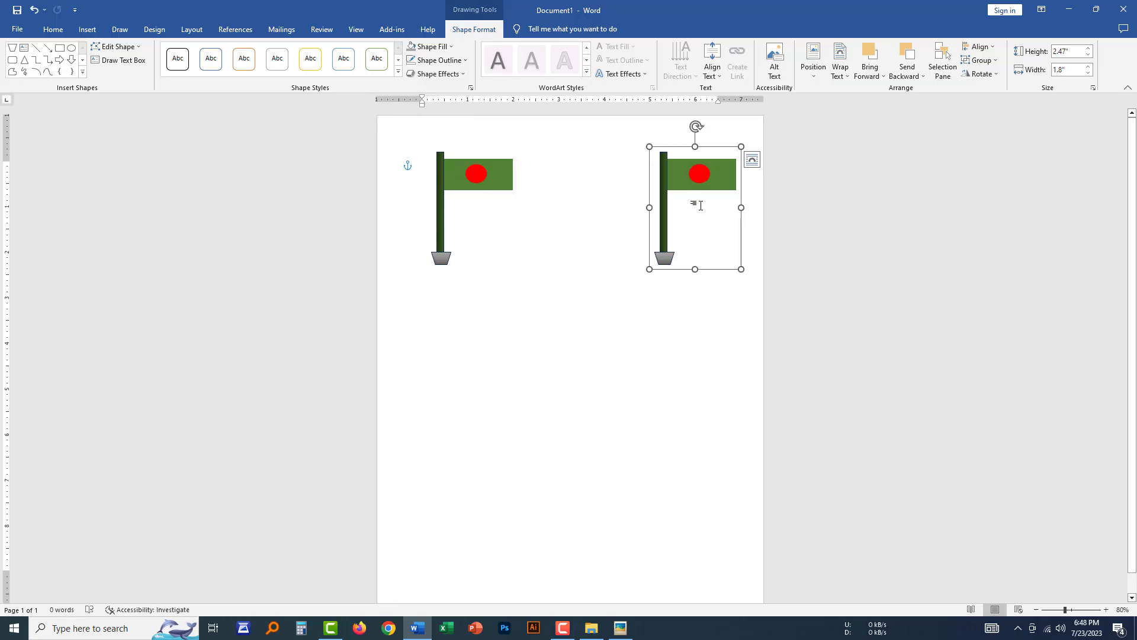
click(491, 170)
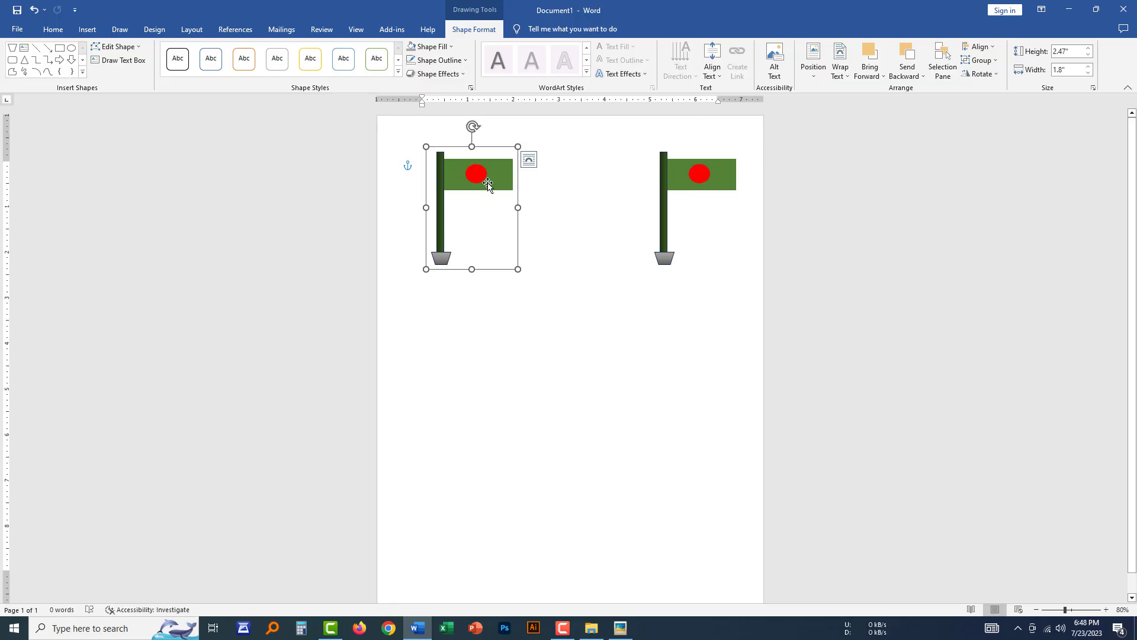
Flip the flag copy on the page's left side horizontally so it mirrors the original.
click(536, 233)
click(490, 188)
click(978, 75)
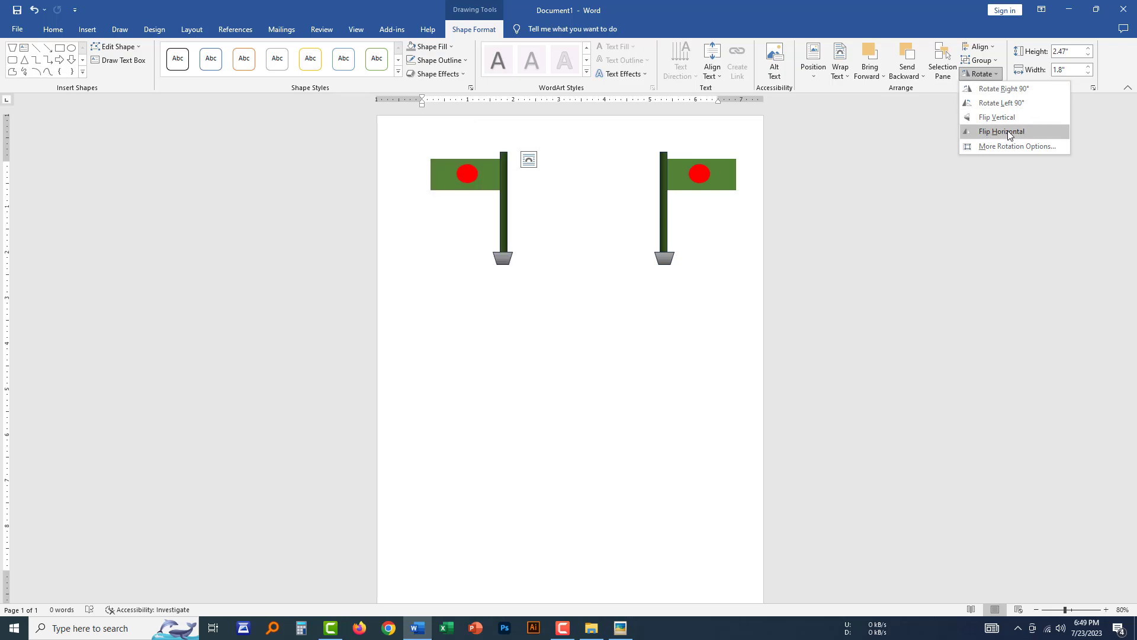
click(1010, 132)
click(658, 344)
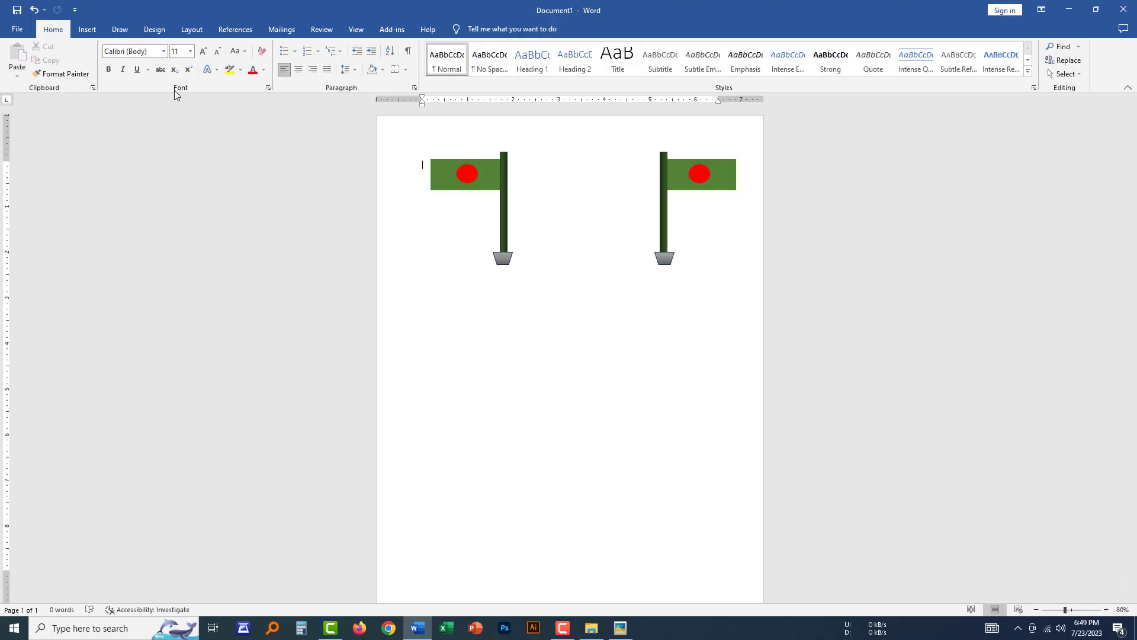
click(88, 29)
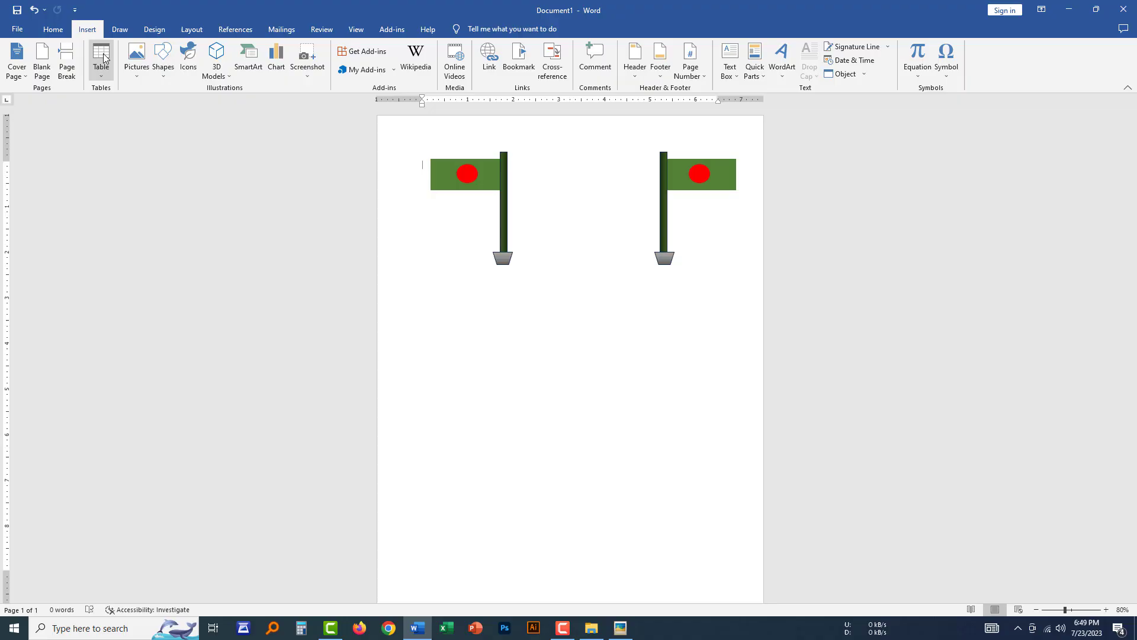
click(162, 60)
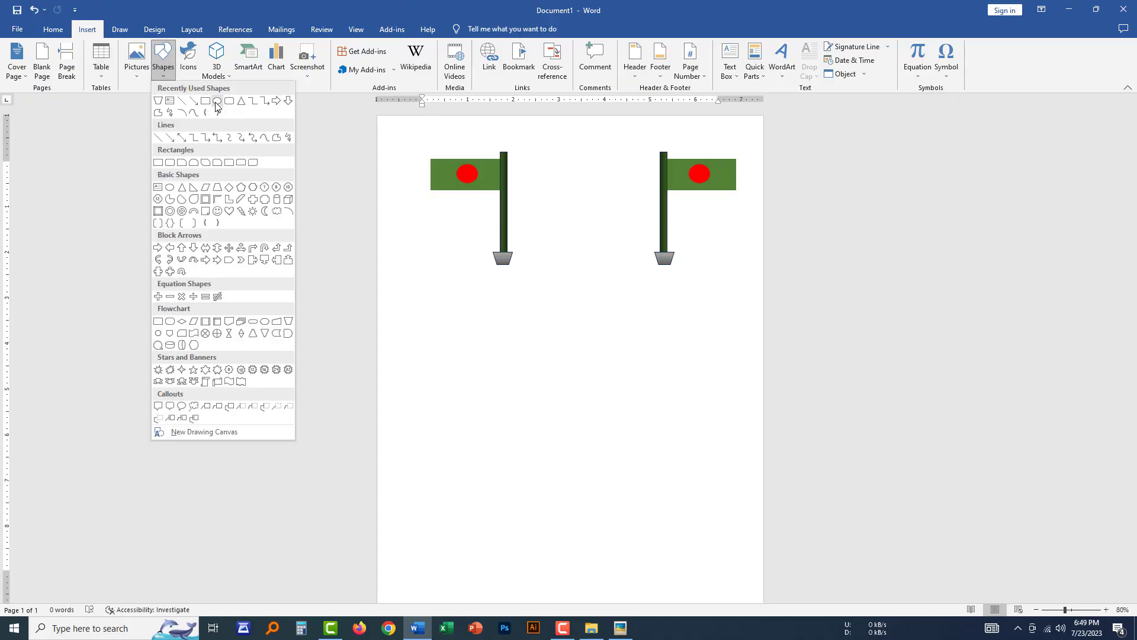
click(582, 326)
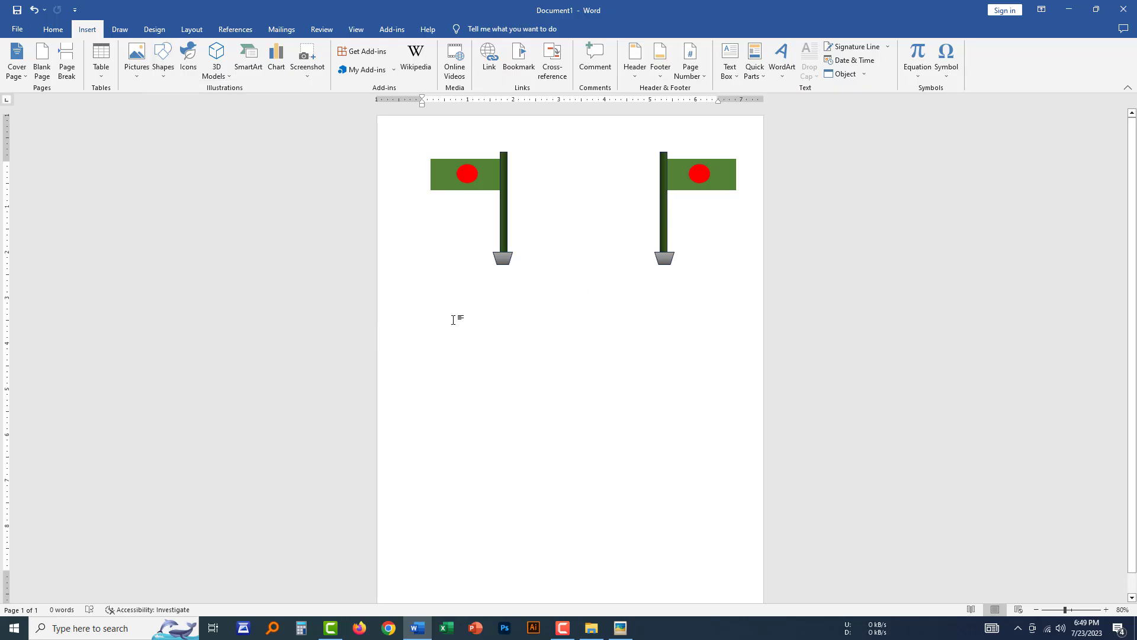